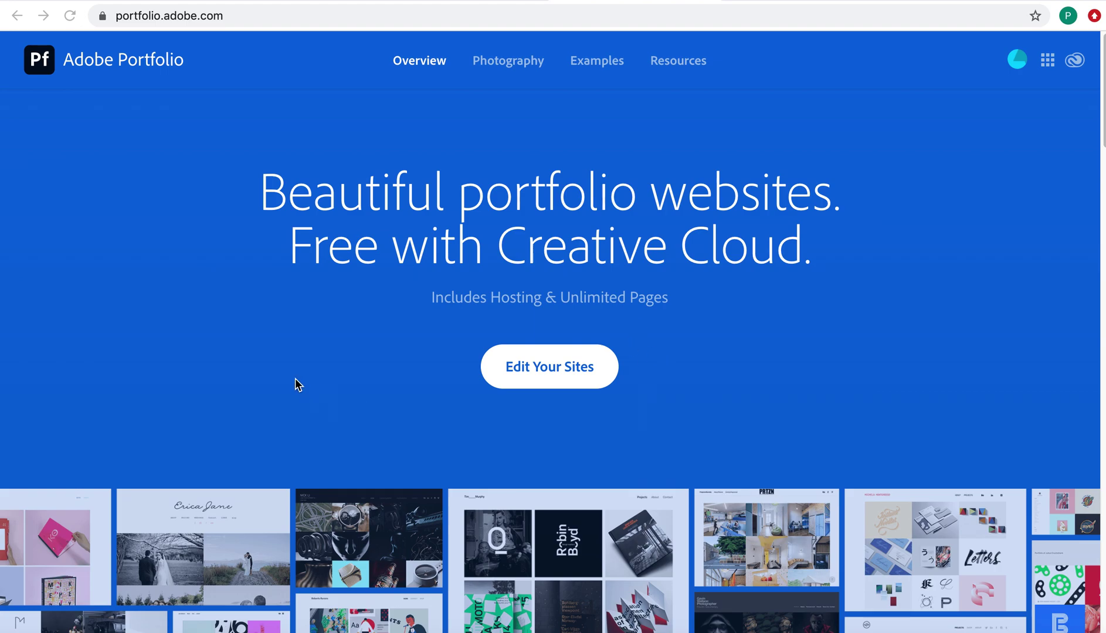
Go to Edit Your Sites to reach the Get started with a theme page
left_click(549, 368)
left_click(553, 369)
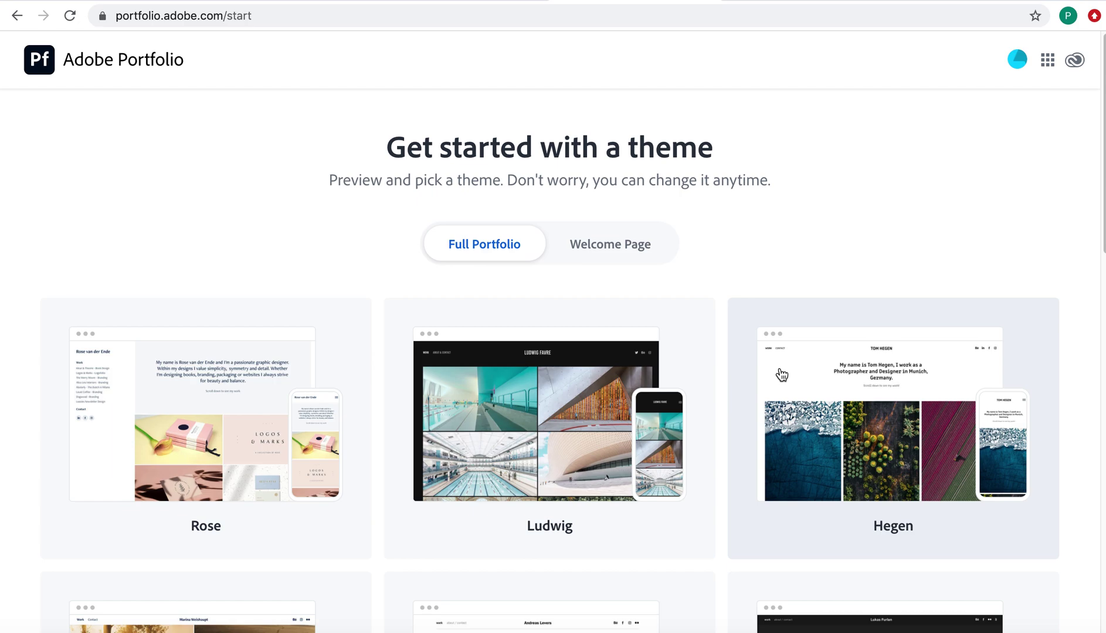
Create a new site from the Welcome Page theme Centered - Light
left_click(612, 251)
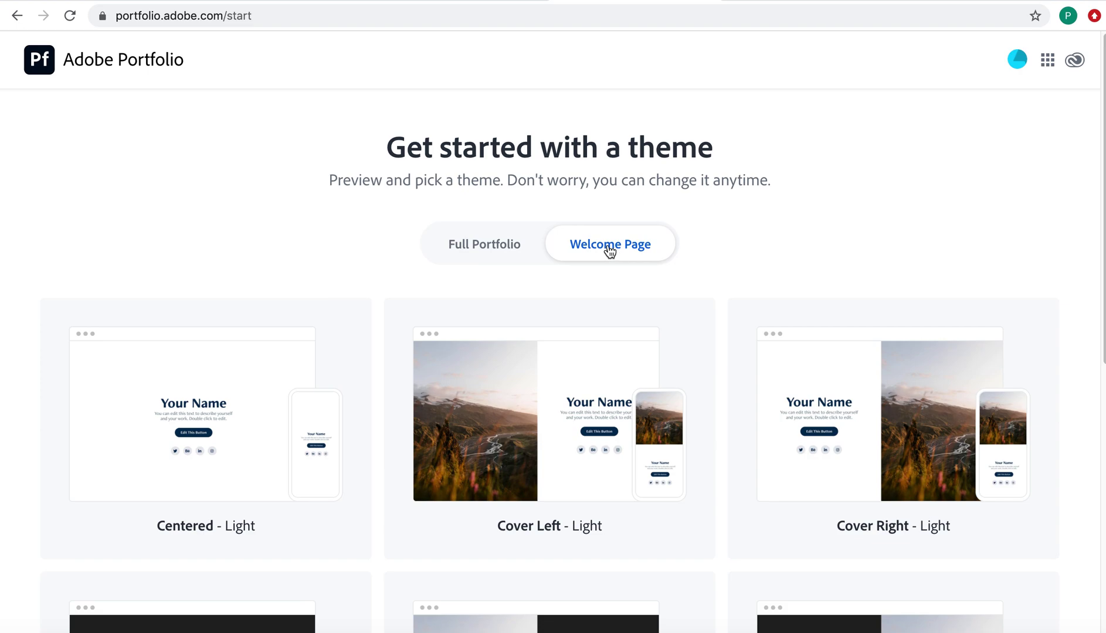
left_click(223, 447)
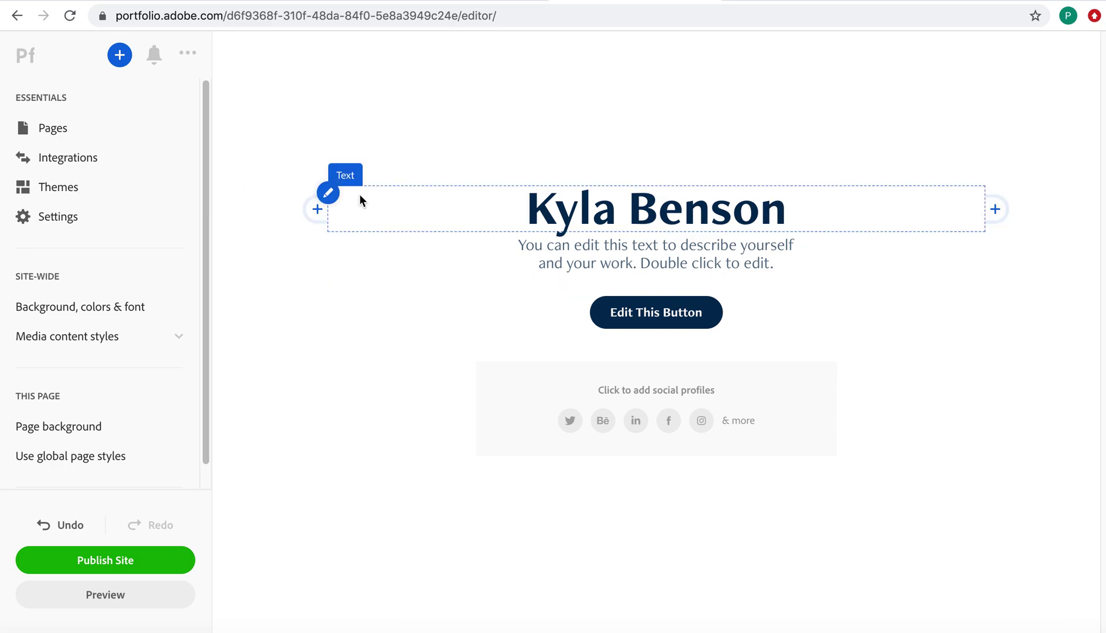
Append 's Portfolio' to the end of the name heading
left_click(443, 200)
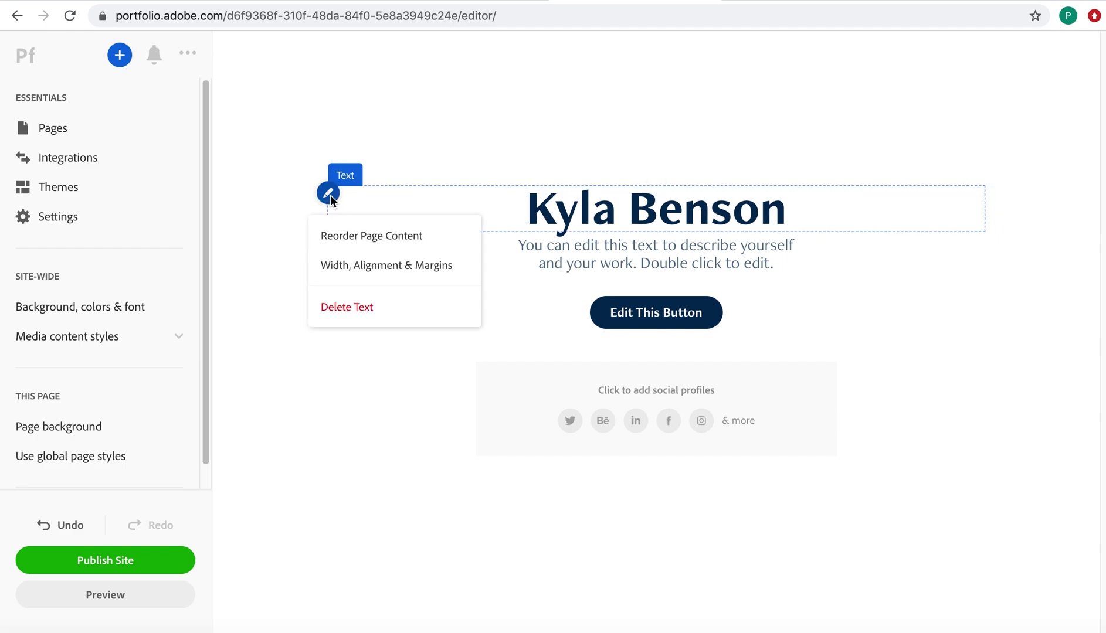
left_click(618, 211)
left_click(785, 206)
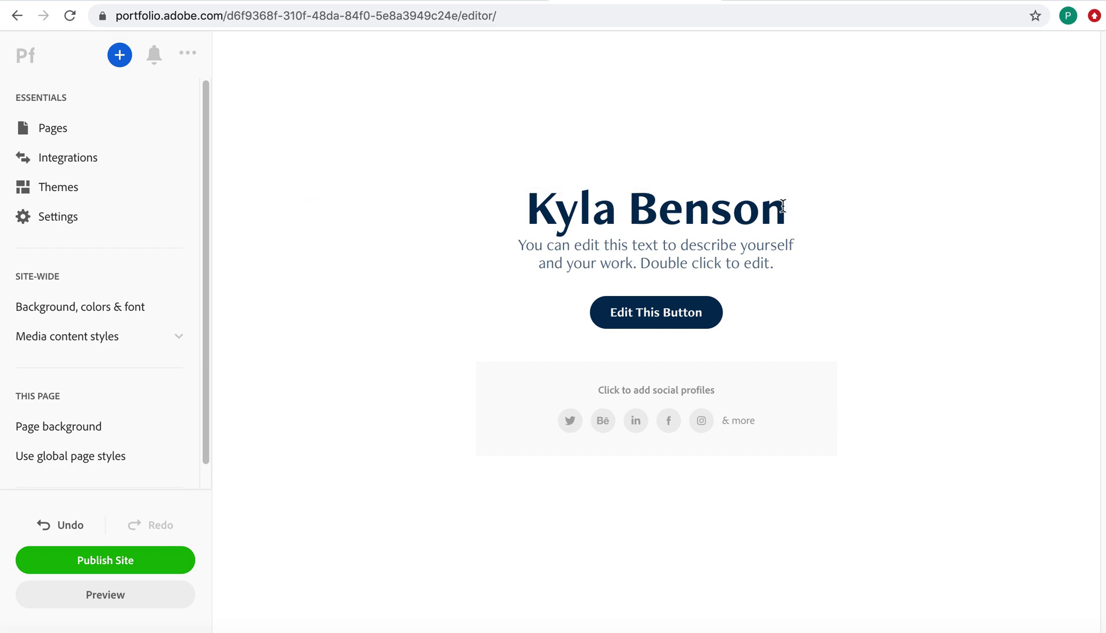
type("'s P")
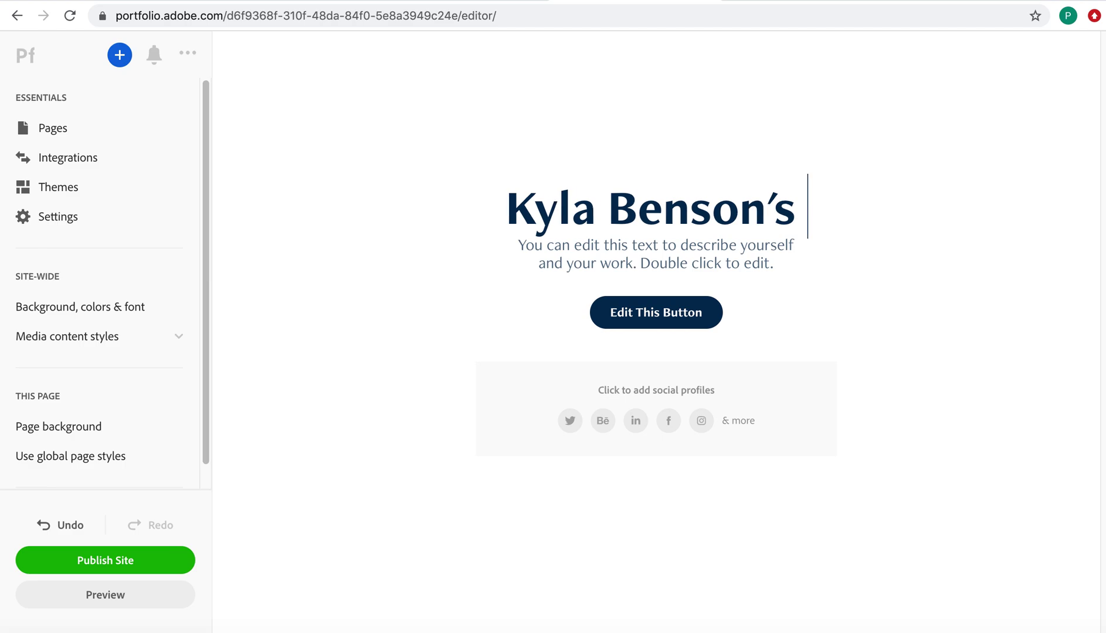
type("ortfolio")
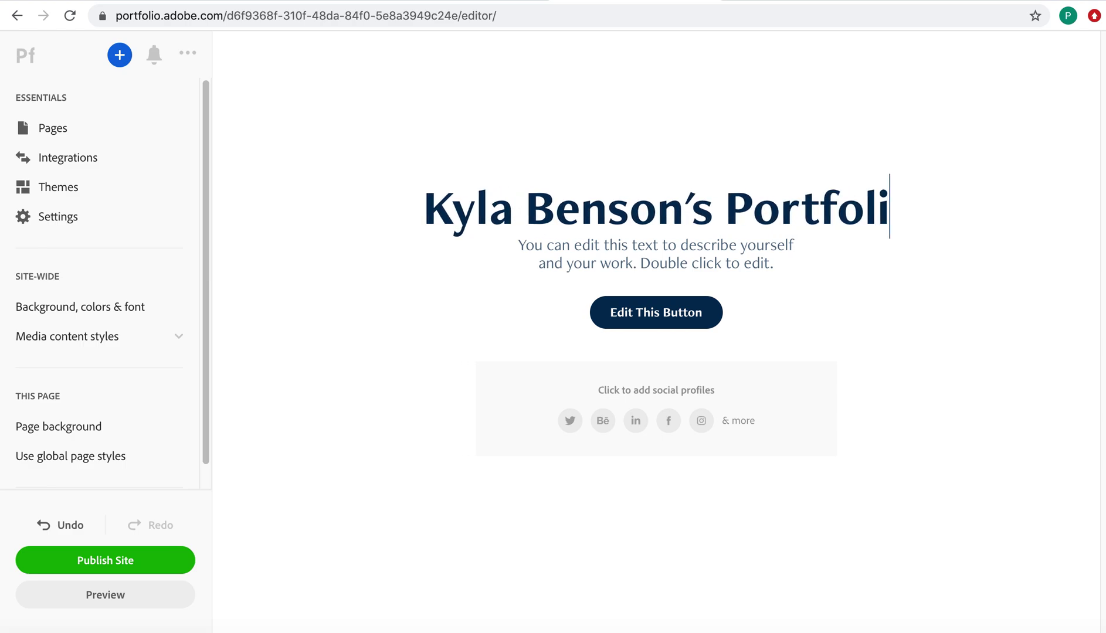
Replace the placeholder subtitle with 'Sample work from the Beginning Sewing Class at Santa Ana College'
left_click(669, 258)
left_click(779, 267)
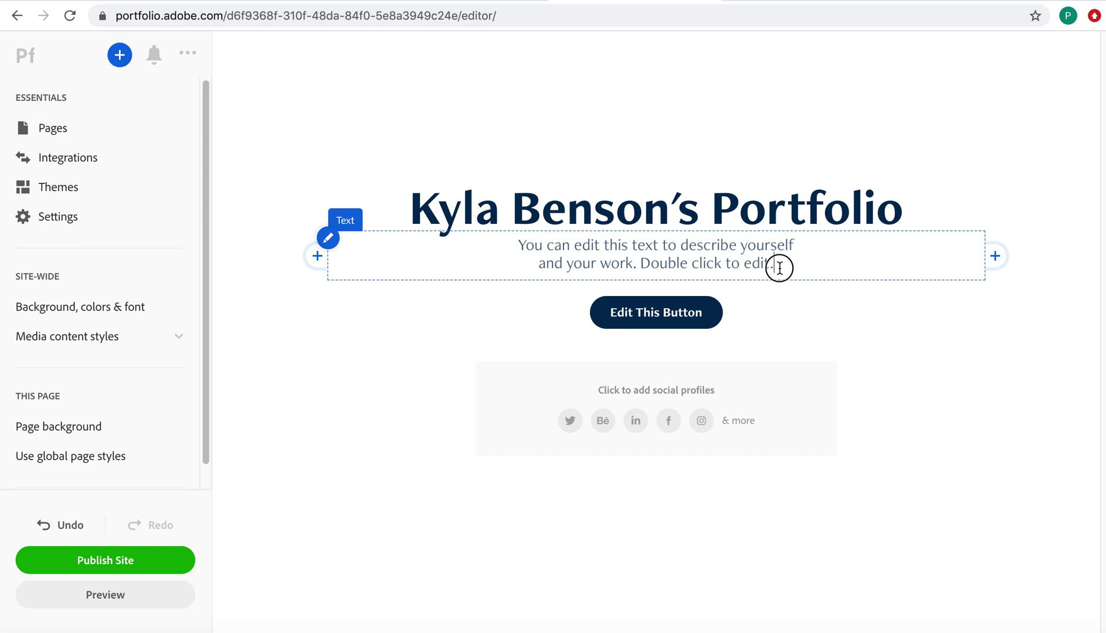
left_click_drag(780, 266, 611, 262)
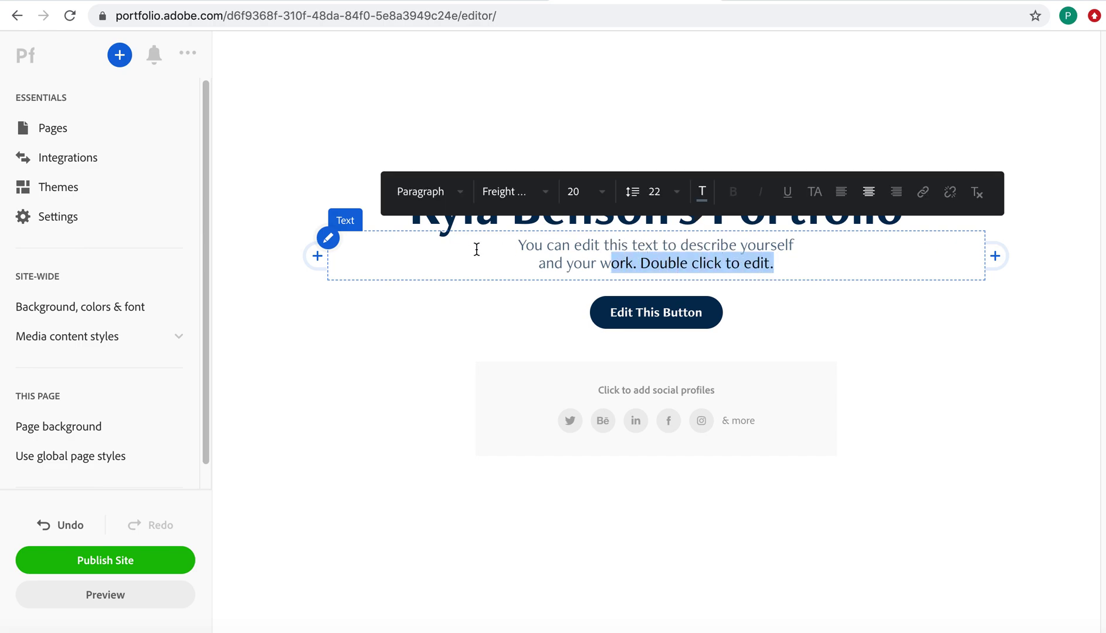
left_click(731, 263)
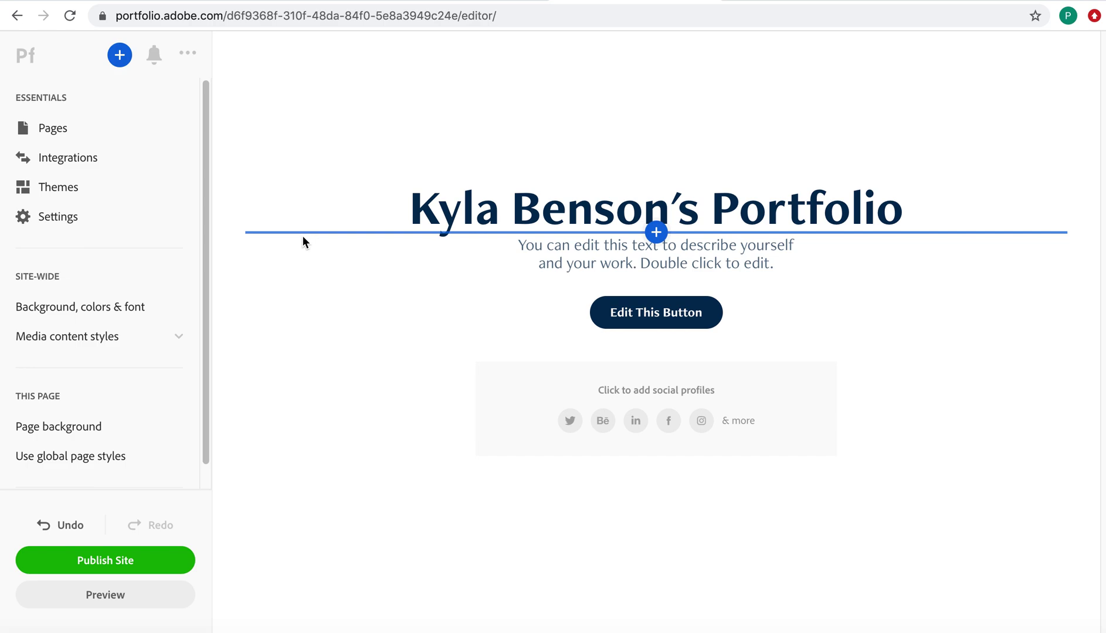
left_click(329, 240)
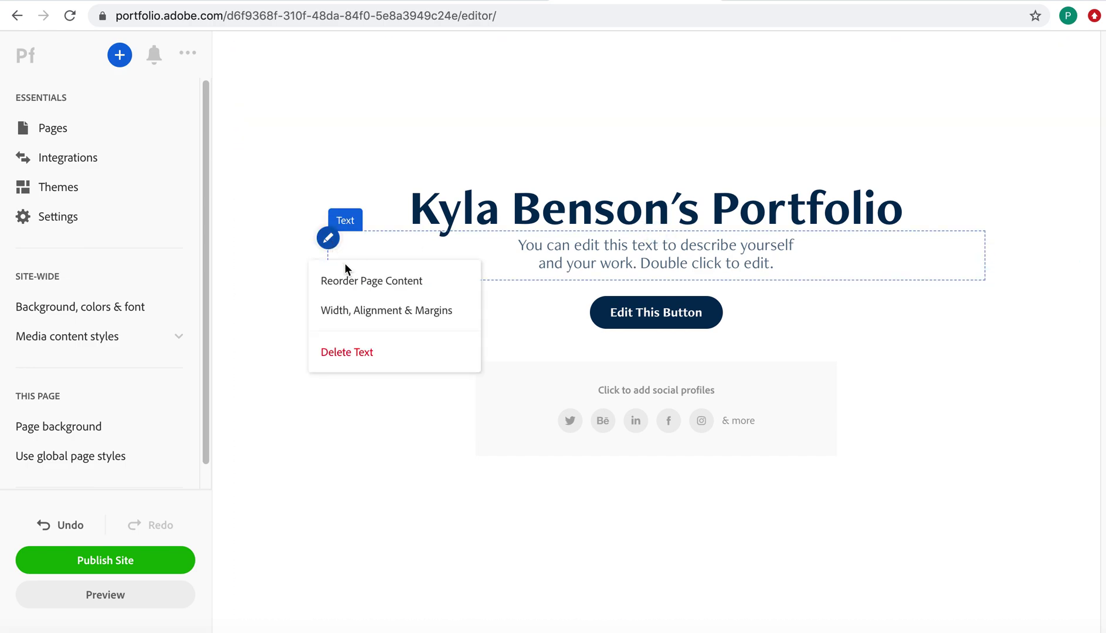
left_click(696, 267)
left_click_drag(783, 266, 521, 244)
type("S")
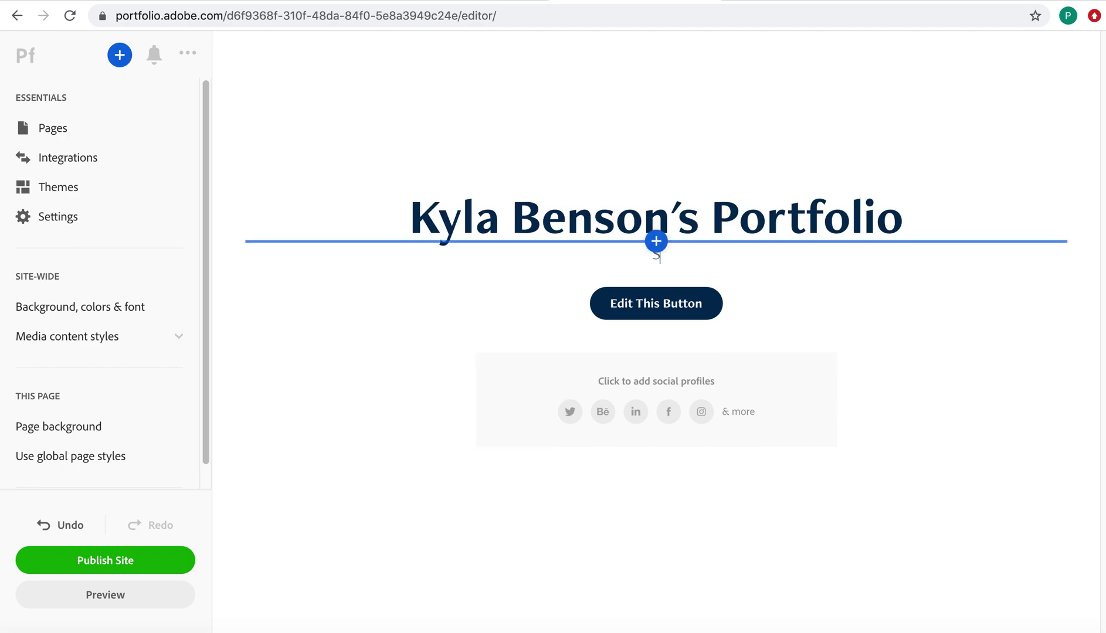
type("ample work from")
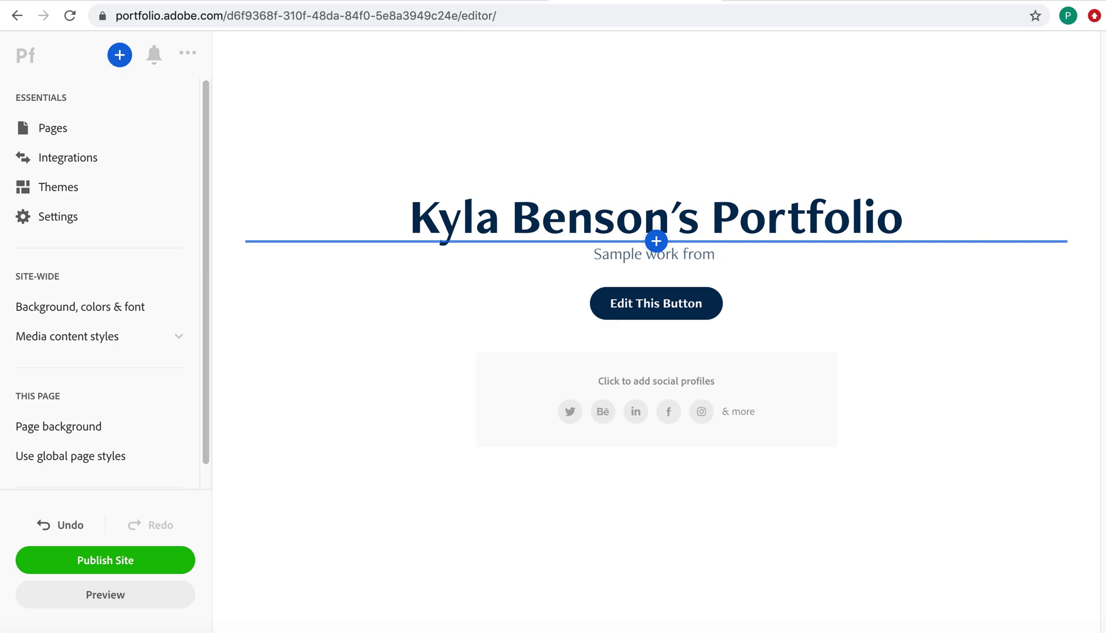
type("t")
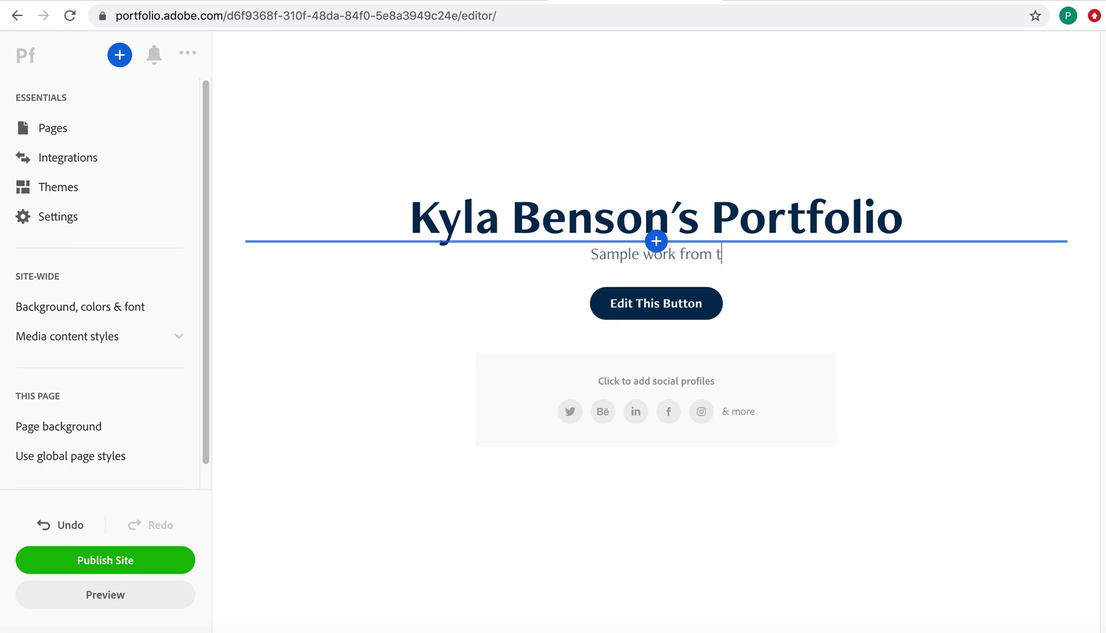
type("he Beginning S")
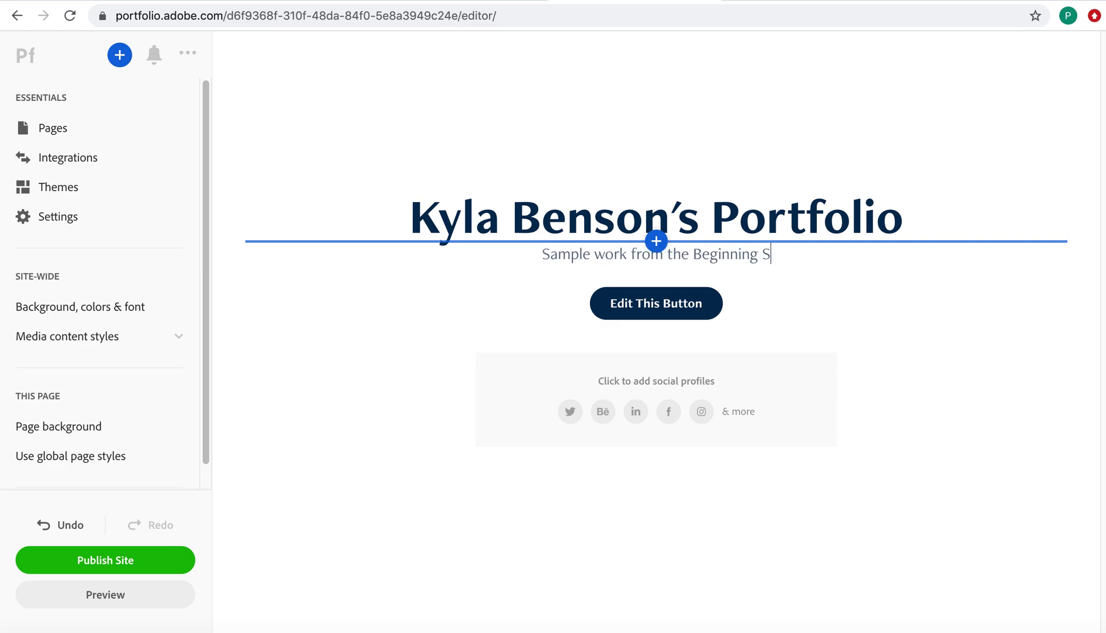
type("ewing Class")
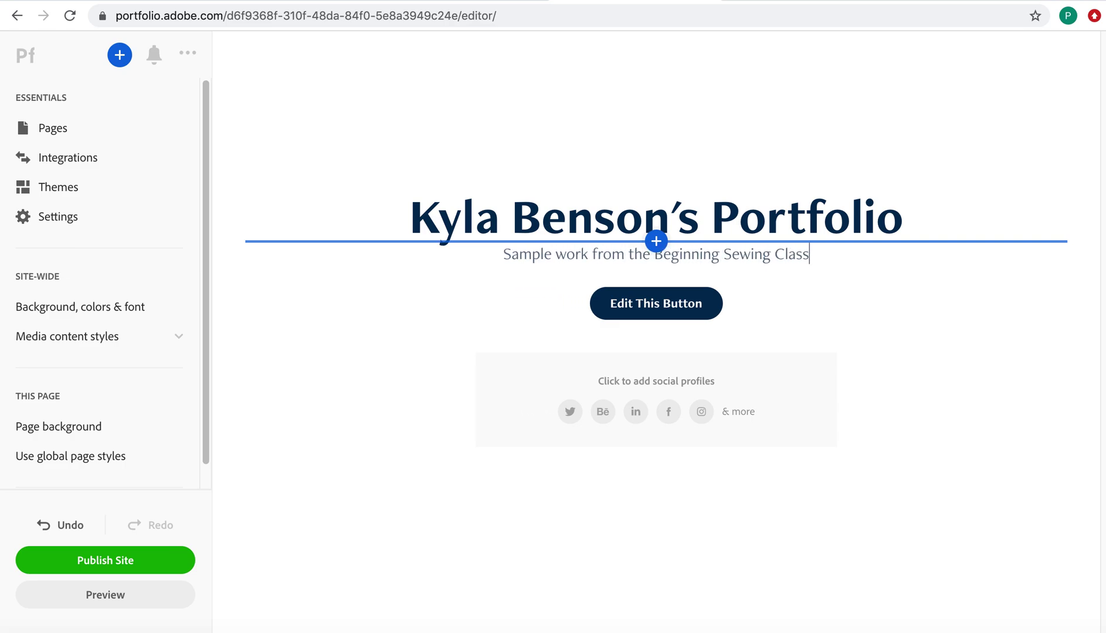
type(" at ")
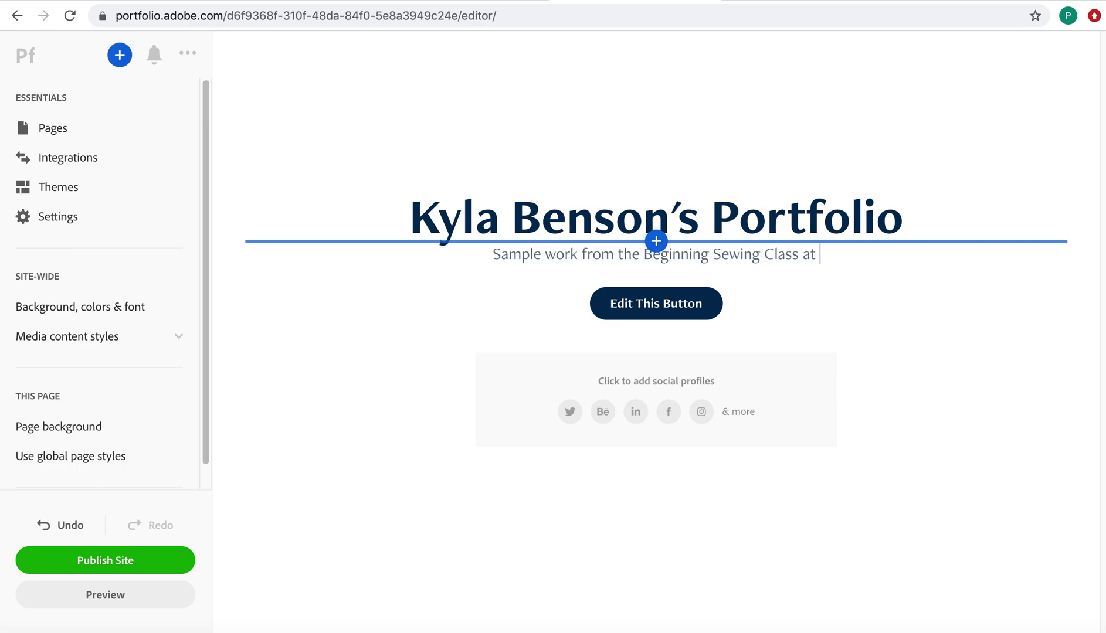
type("Santa Ana College")
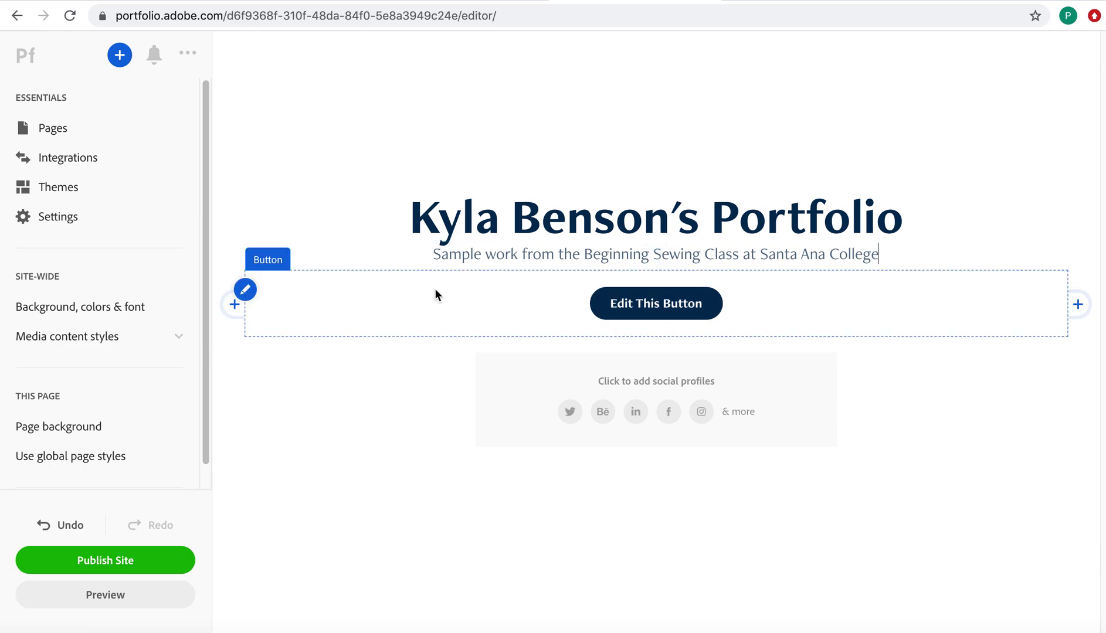
Delete the placeholder button and review the social icons block options below the subtitle
left_click(245, 289)
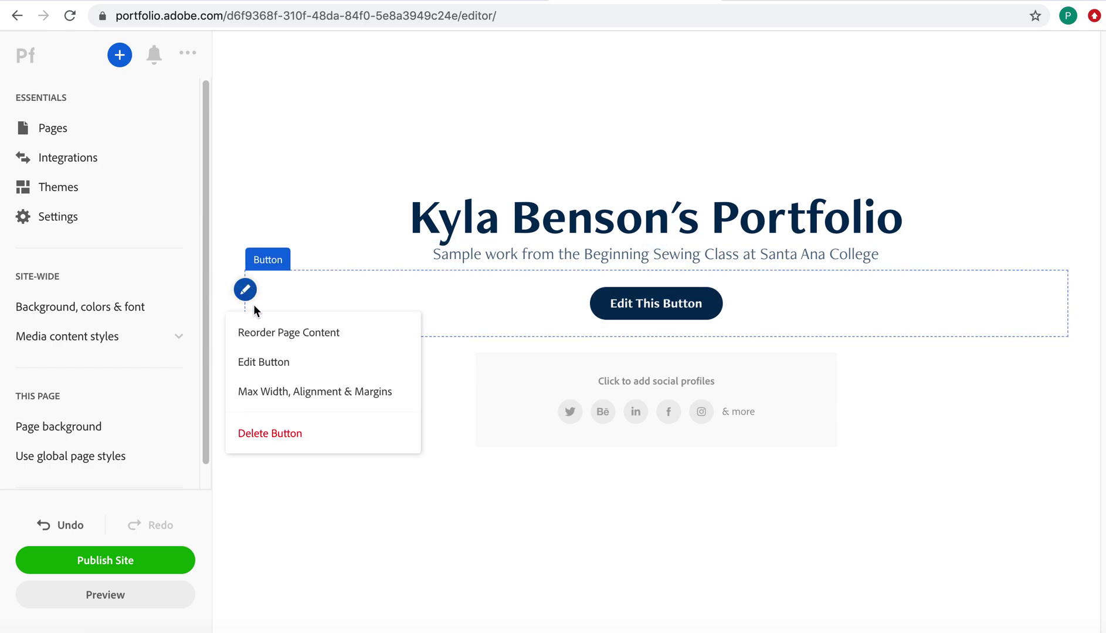
left_click(261, 435)
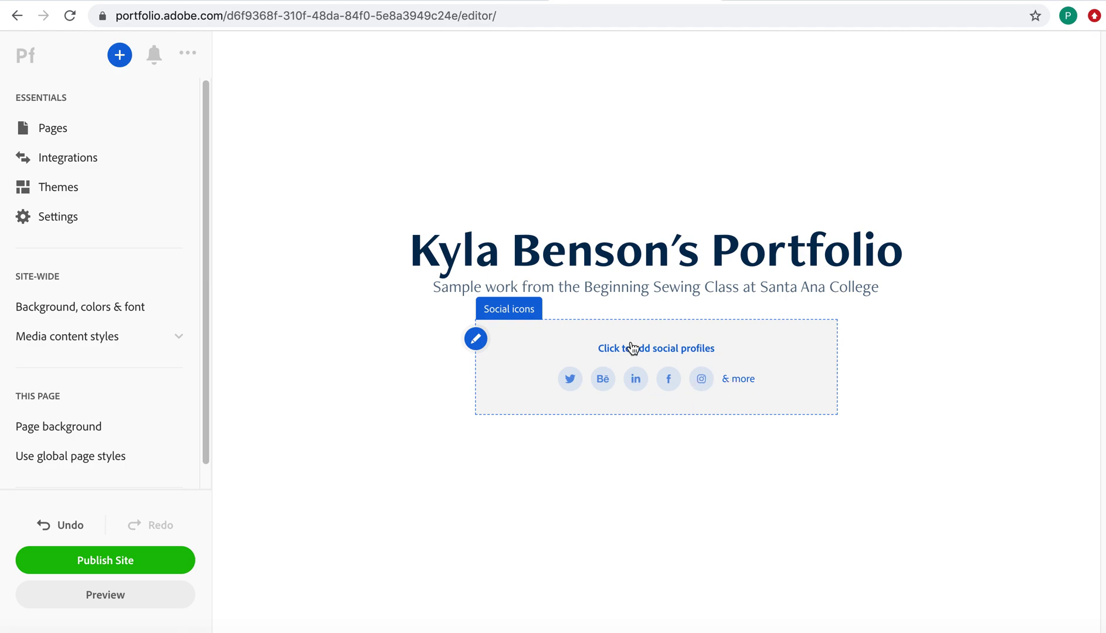
left_click(478, 339)
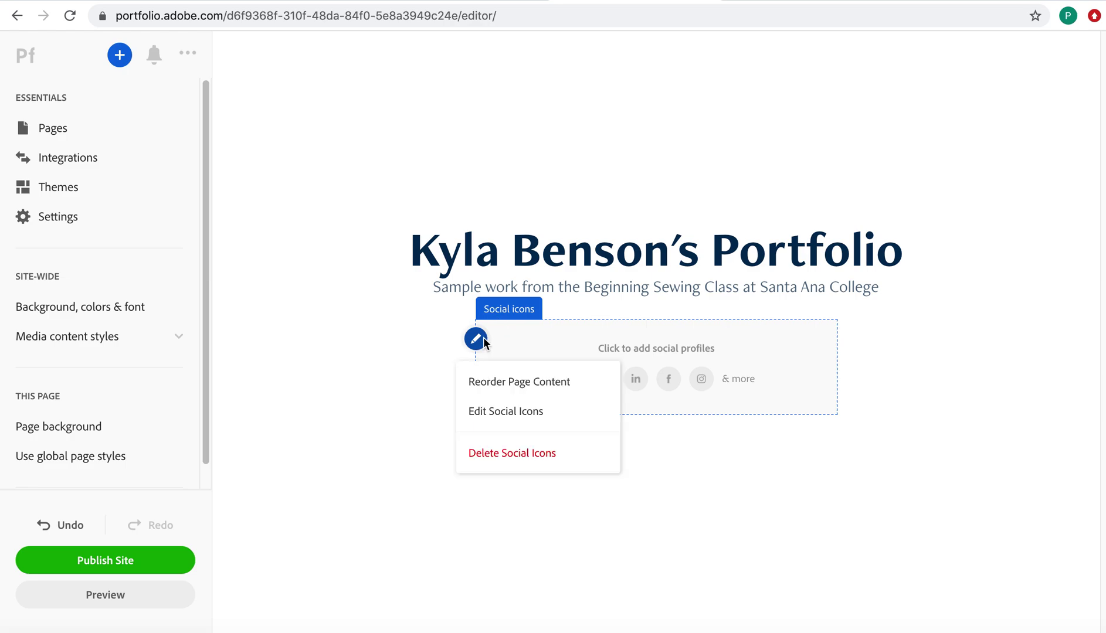
mouse_move(728, 308)
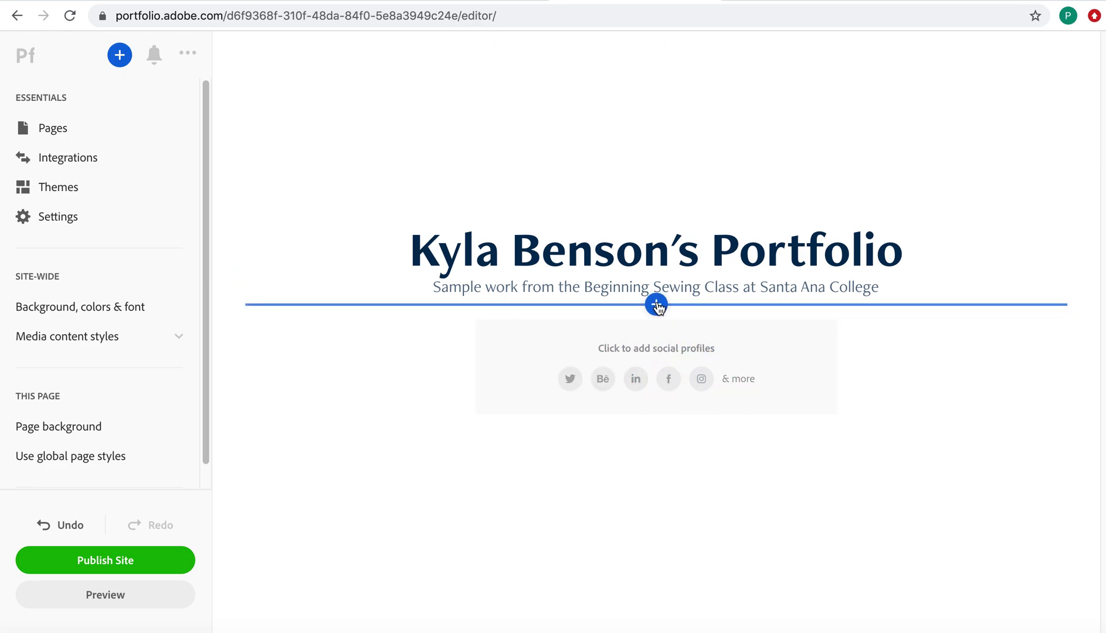
mouse_move(663, 436)
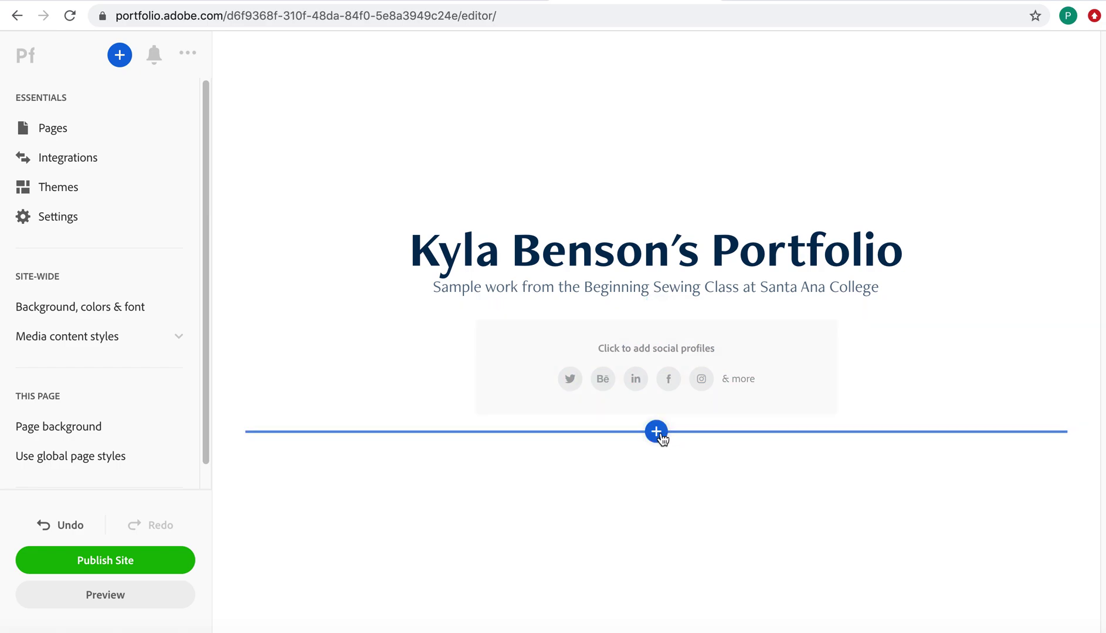
mouse_move(661, 317)
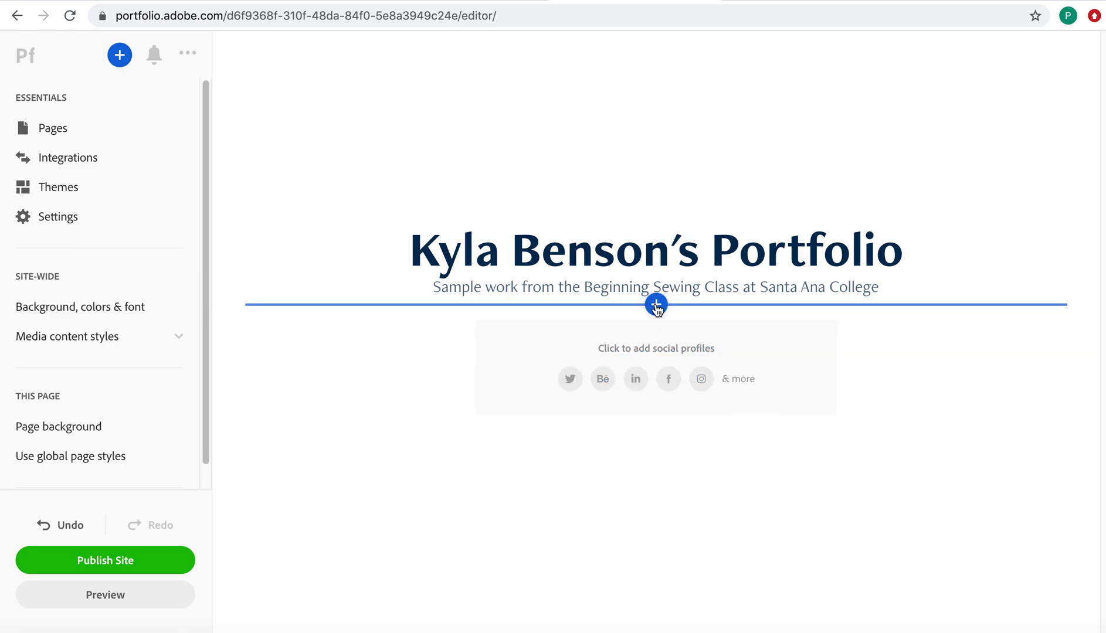
left_click(656, 305)
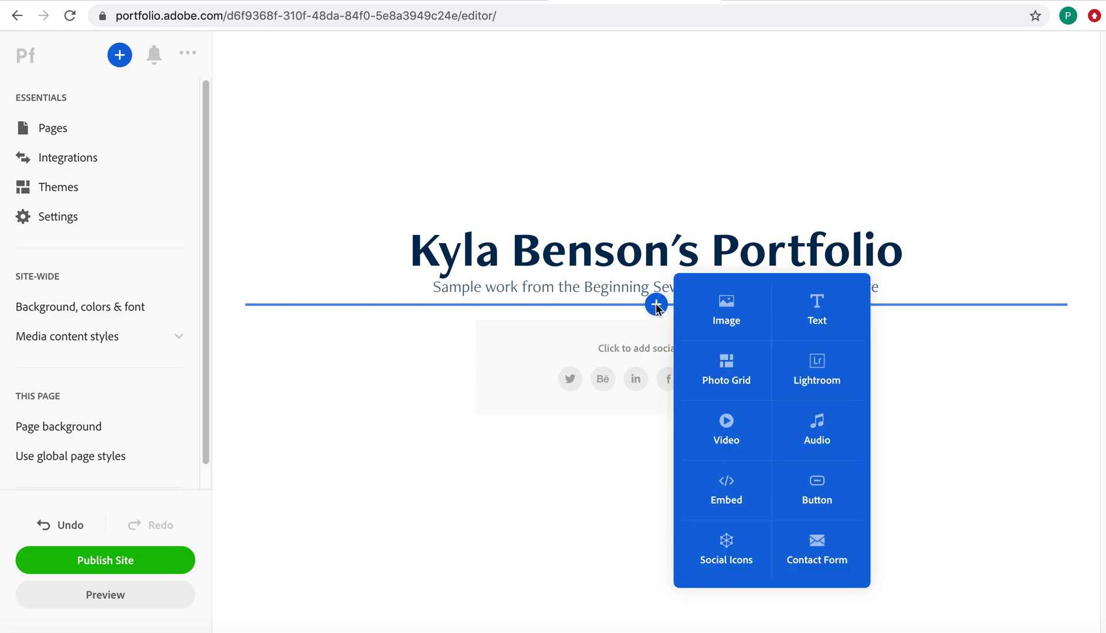
Insert a photo grid below the subtitle and upload the three newest sewing screenshots
left_click(731, 374)
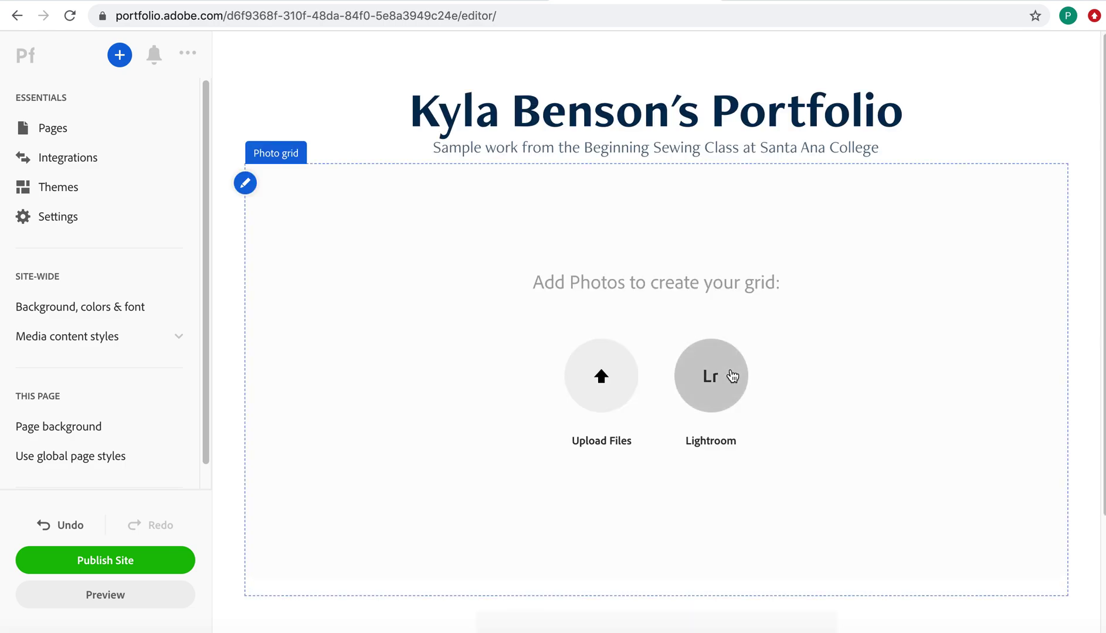
left_click(621, 380)
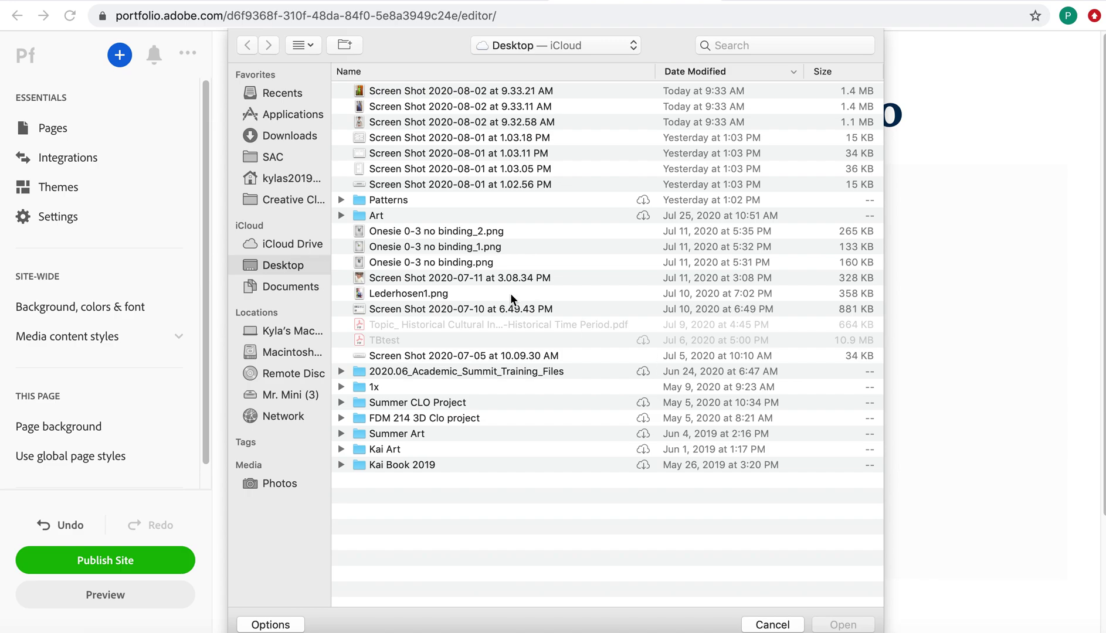
left_click(404, 91)
left_click(391, 122, "shift")
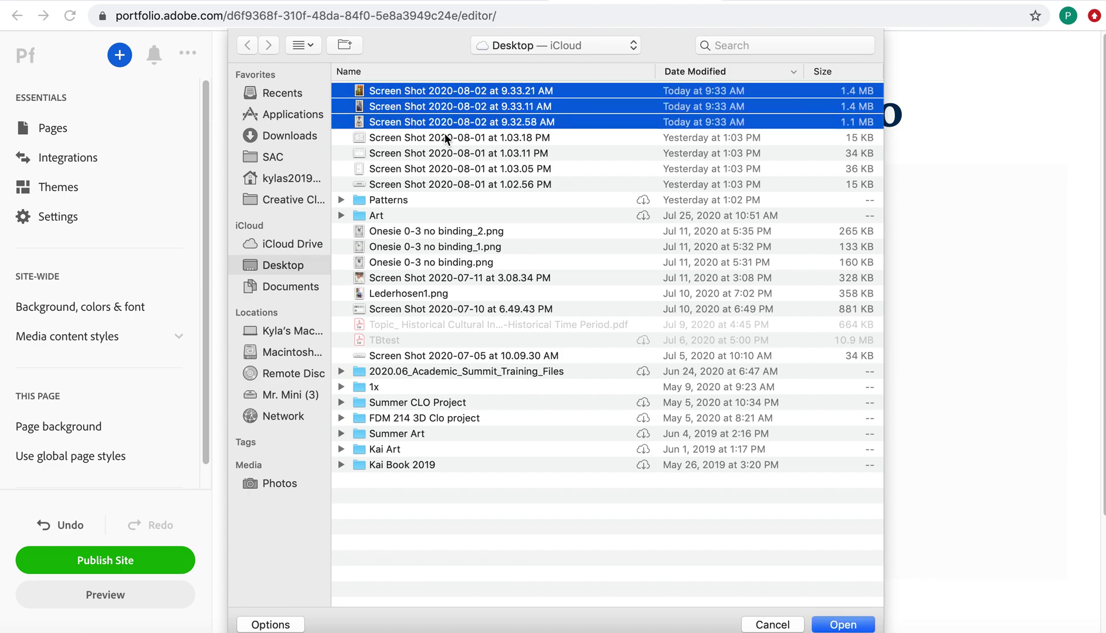
left_click(848, 625)
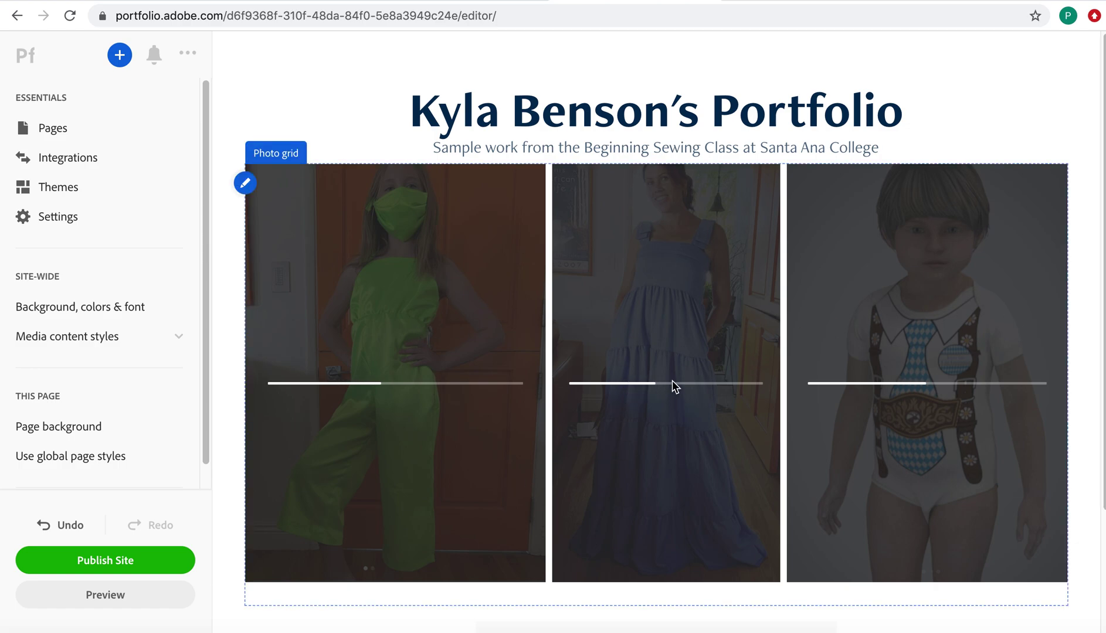
Scroll the page to check the jumpsuit, tiered dress and onesie photos finish uploading
scroll(679, 380, "down", 2)
scroll(682, 384, "up", 2)
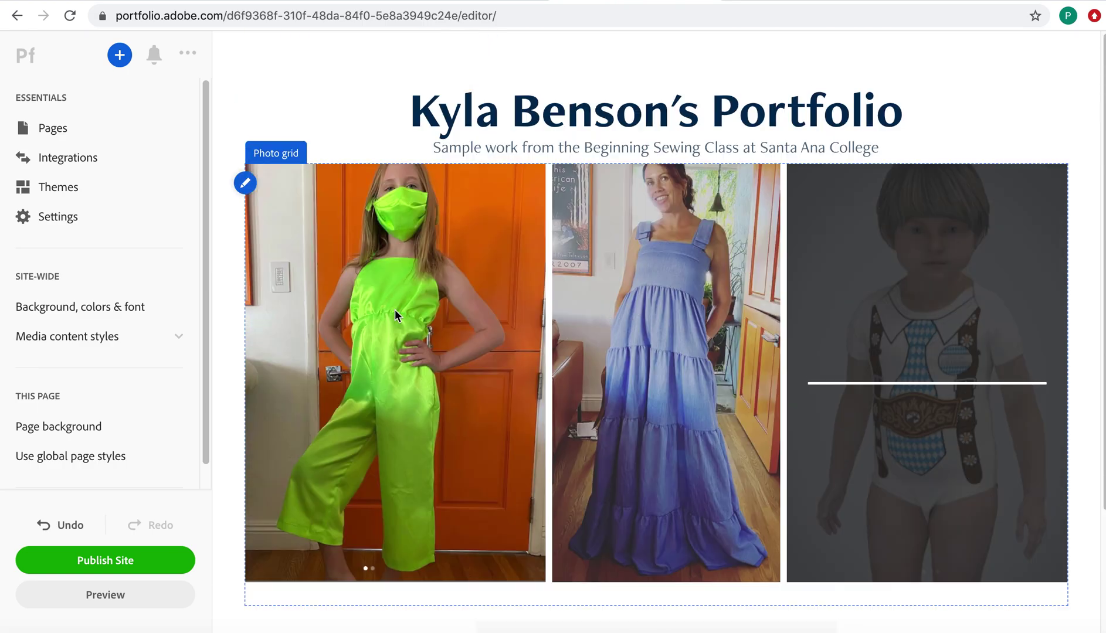
scroll(826, 294, "down", 3)
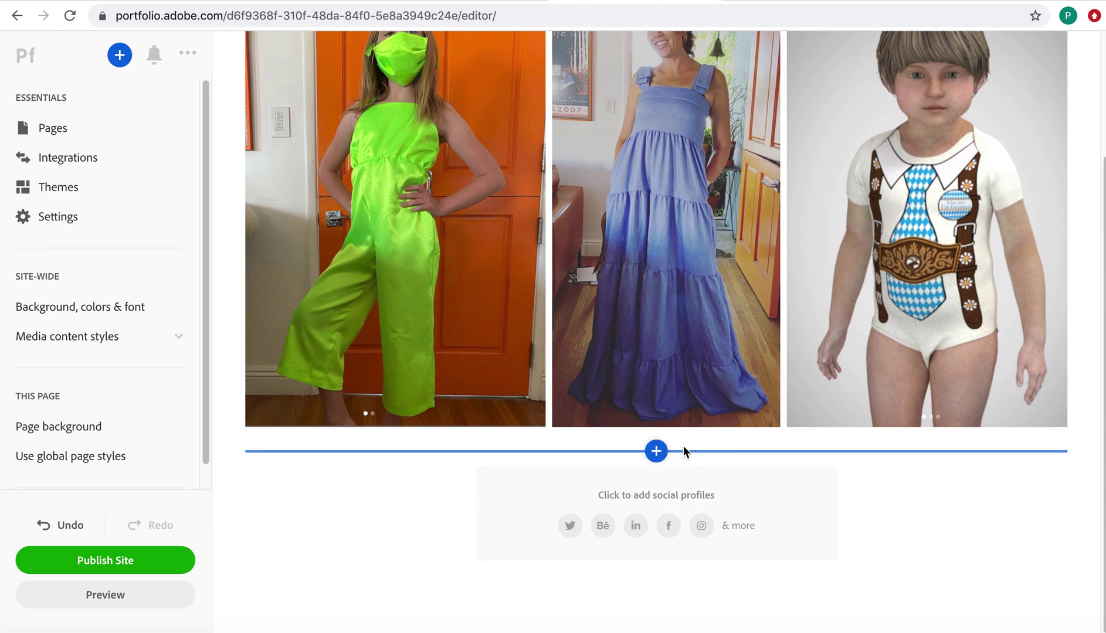
scroll(683, 446, "up", 3)
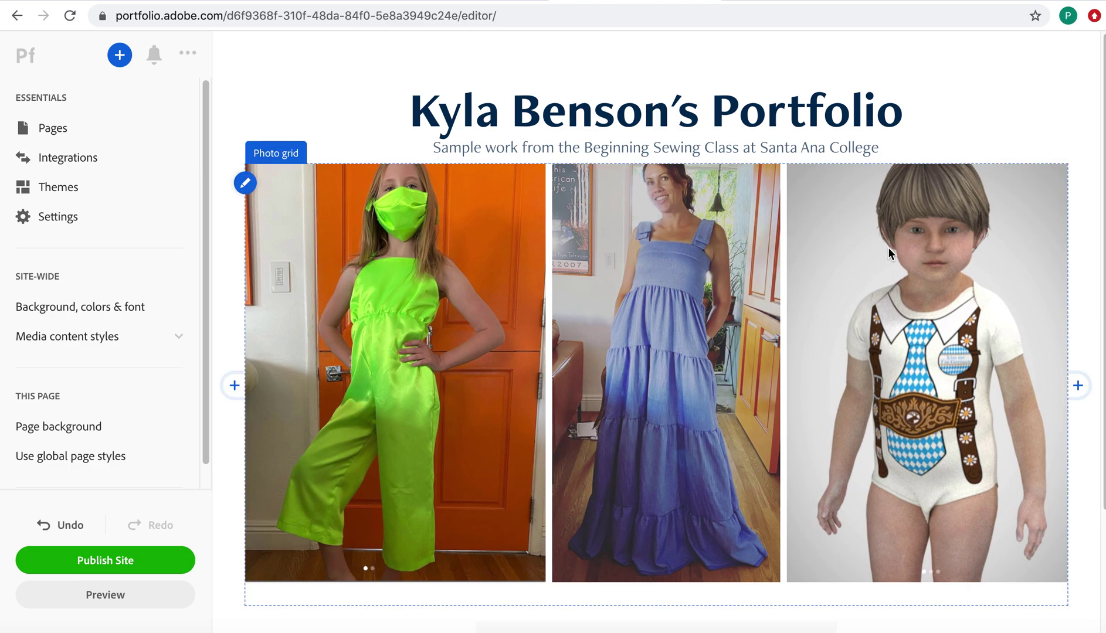
scroll(888, 372, "down", 1)
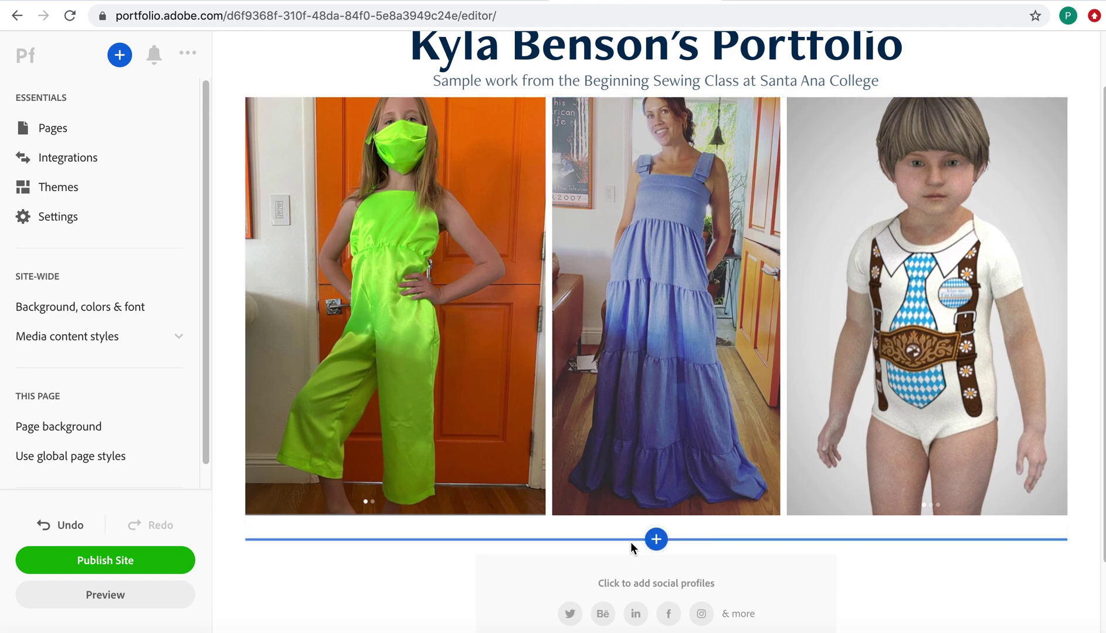
Add a second photo grid below the first with the same three newest screenshots
left_click(655, 540)
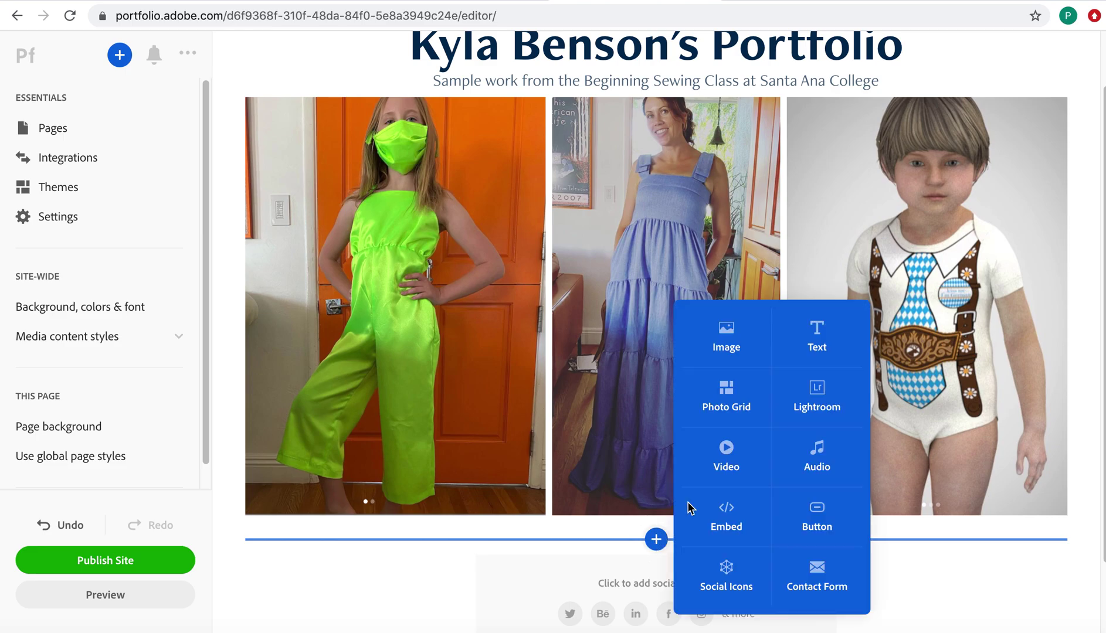
left_click(729, 399)
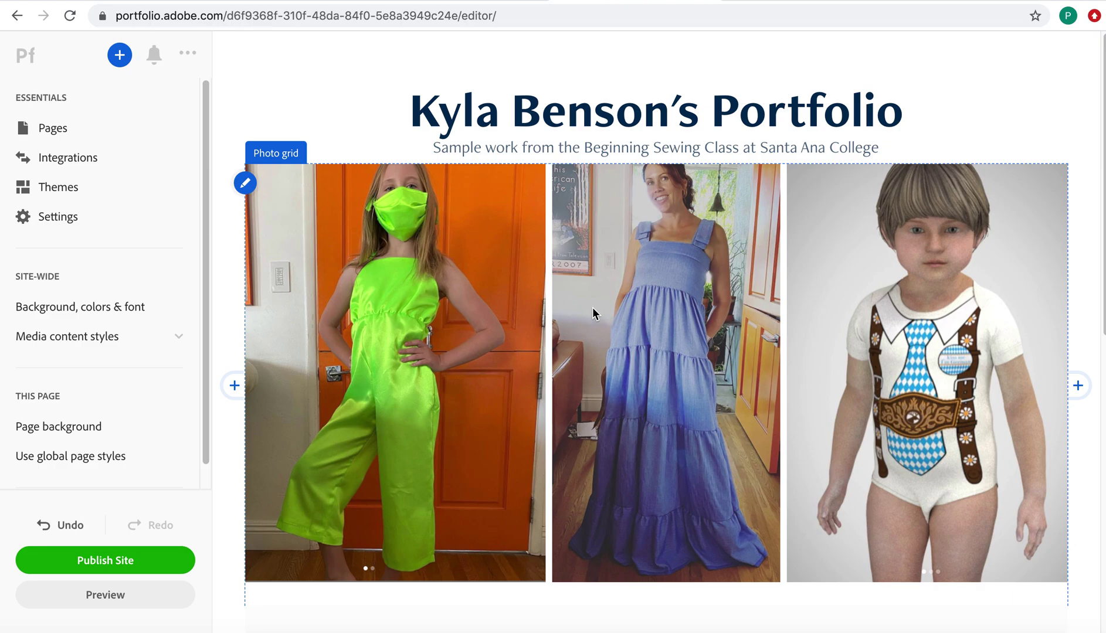
scroll(593, 316, "down", 4)
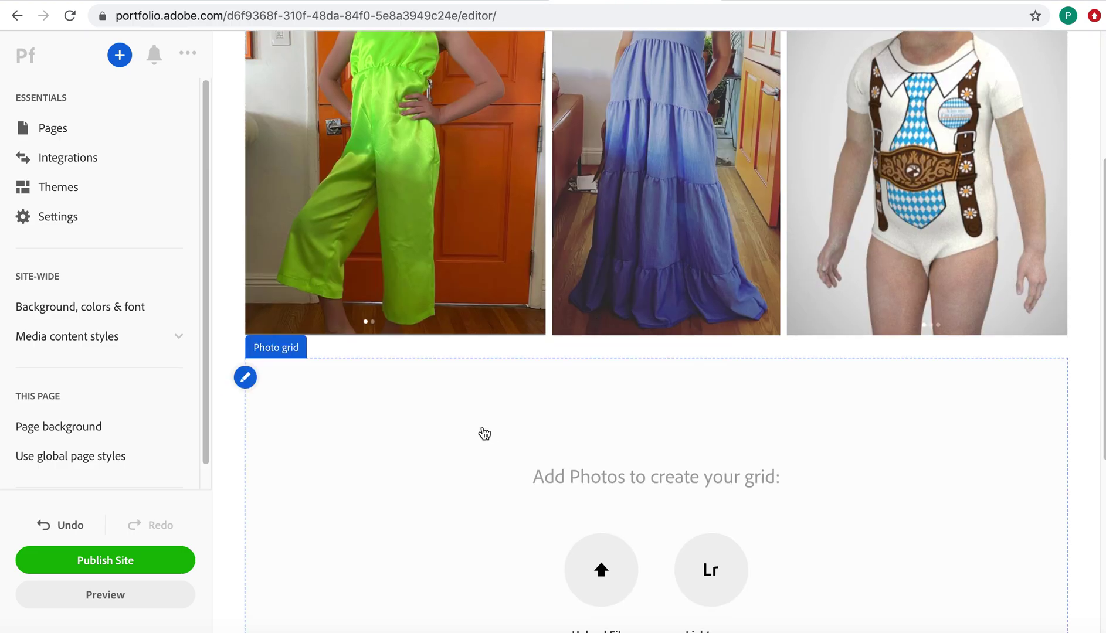
scroll(625, 564, "down", 1)
scroll(631, 572, "down", 2)
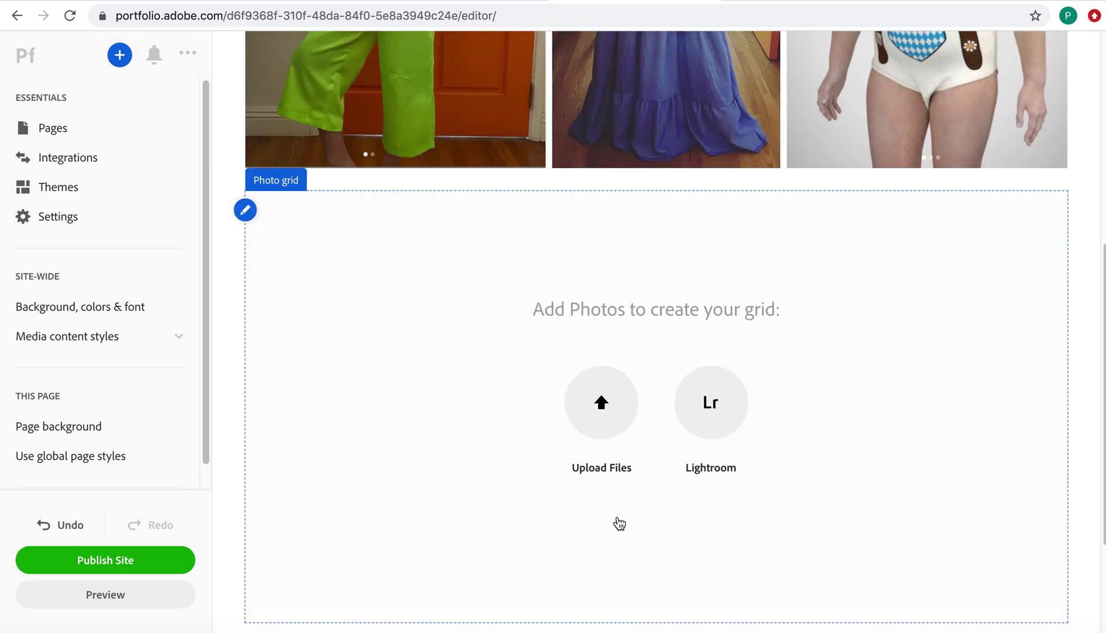
left_click(604, 424)
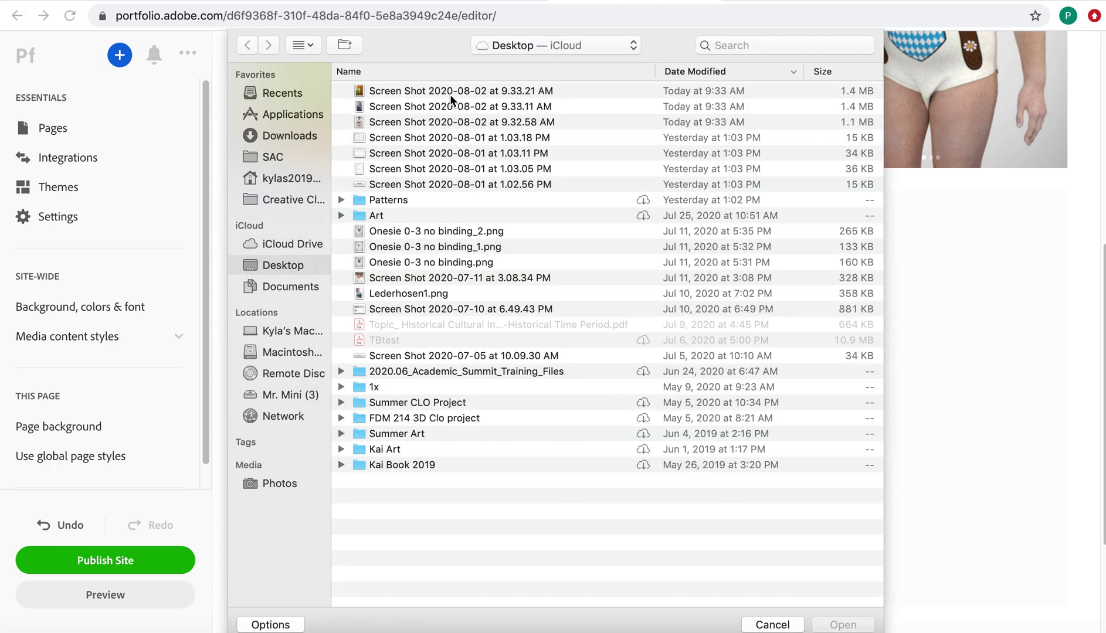
left_click(450, 95)
left_click(438, 122, "shift")
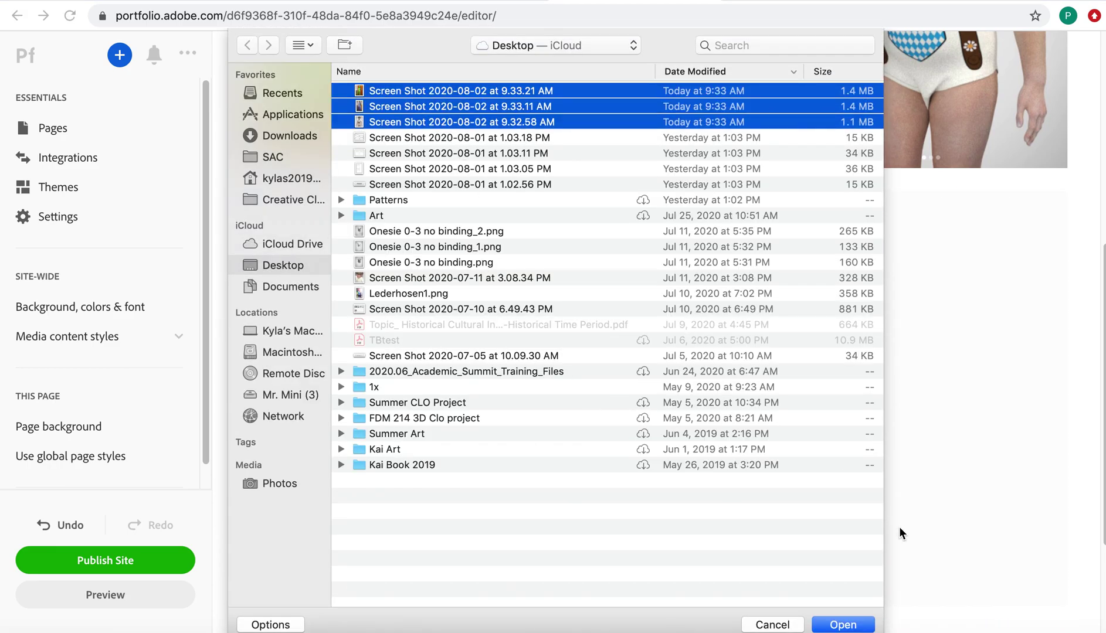
left_click(842, 625)
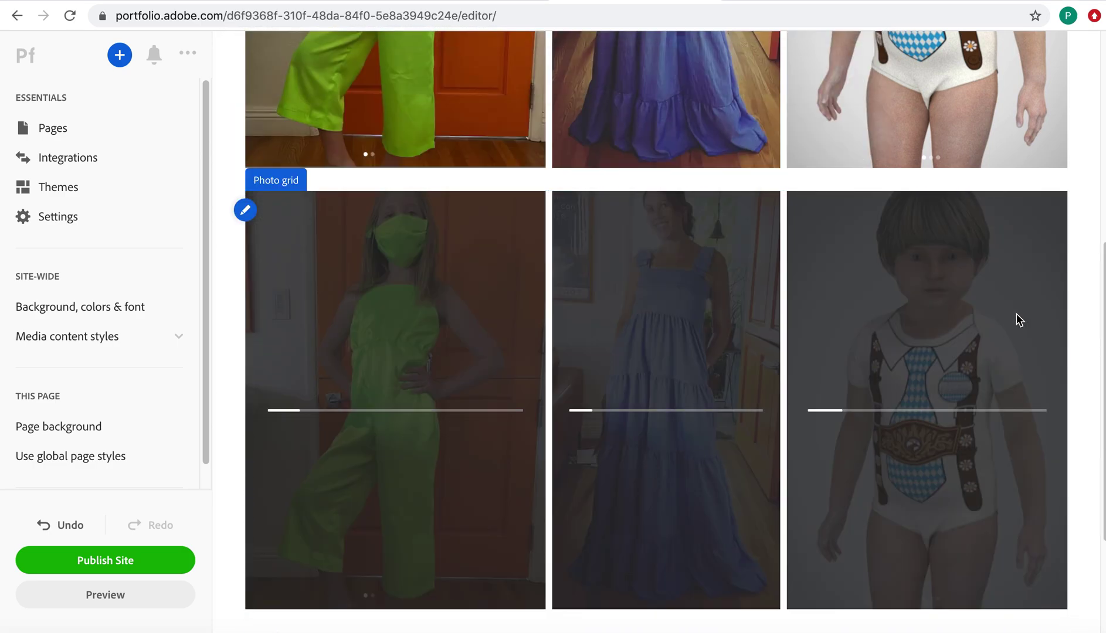
scroll(803, 328, "up", 7)
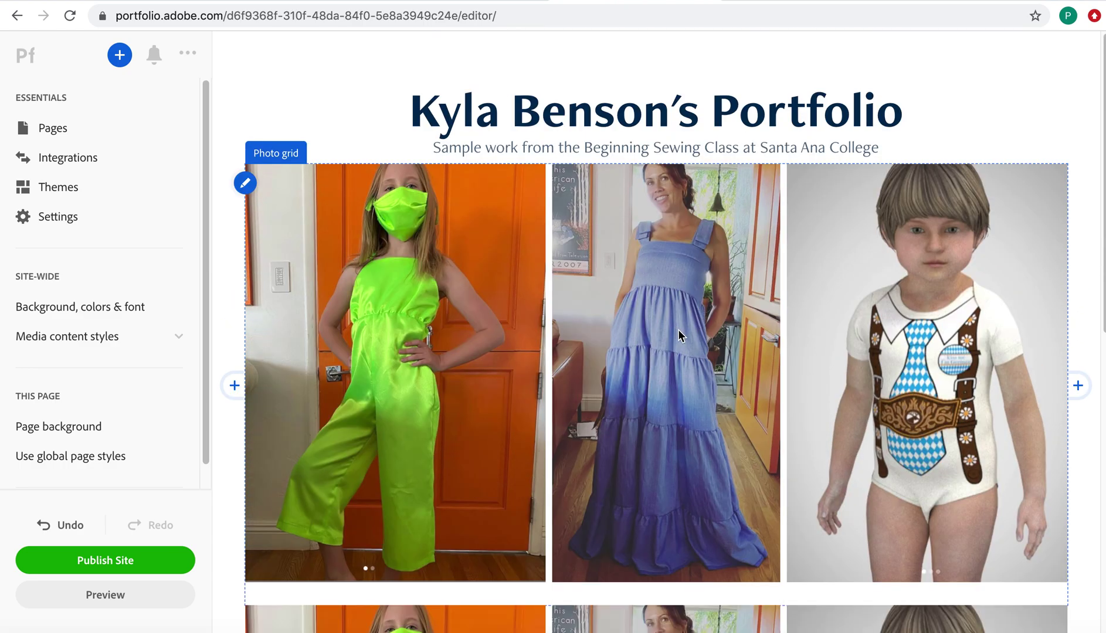
Scroll through both grids and open the first photo grid's options menu
scroll(676, 334, "down", 8)
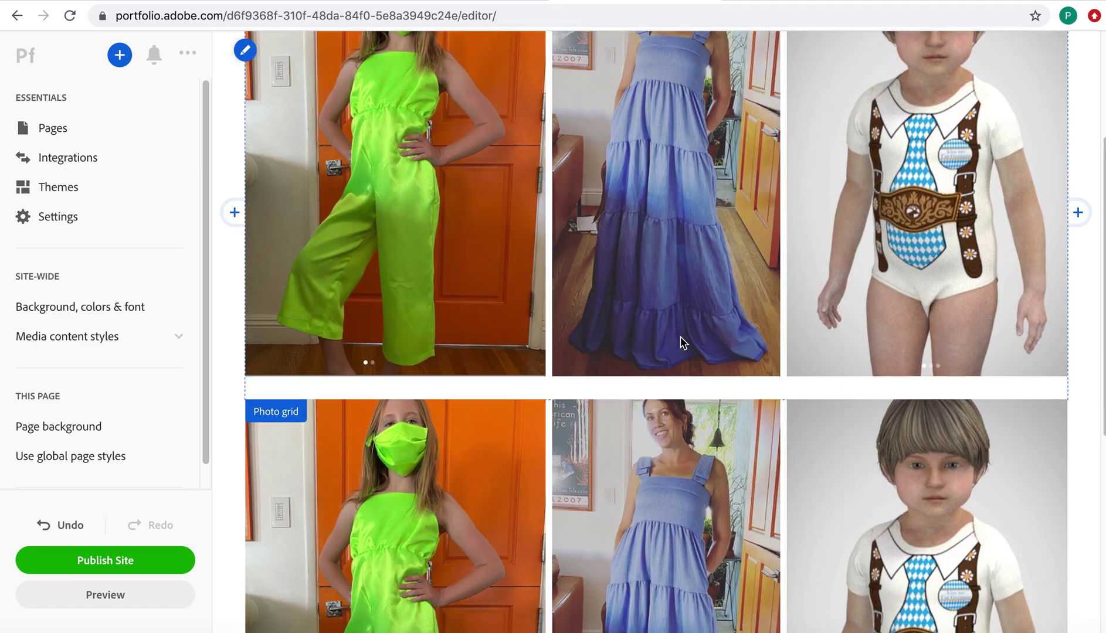
scroll(708, 404, "up", 10)
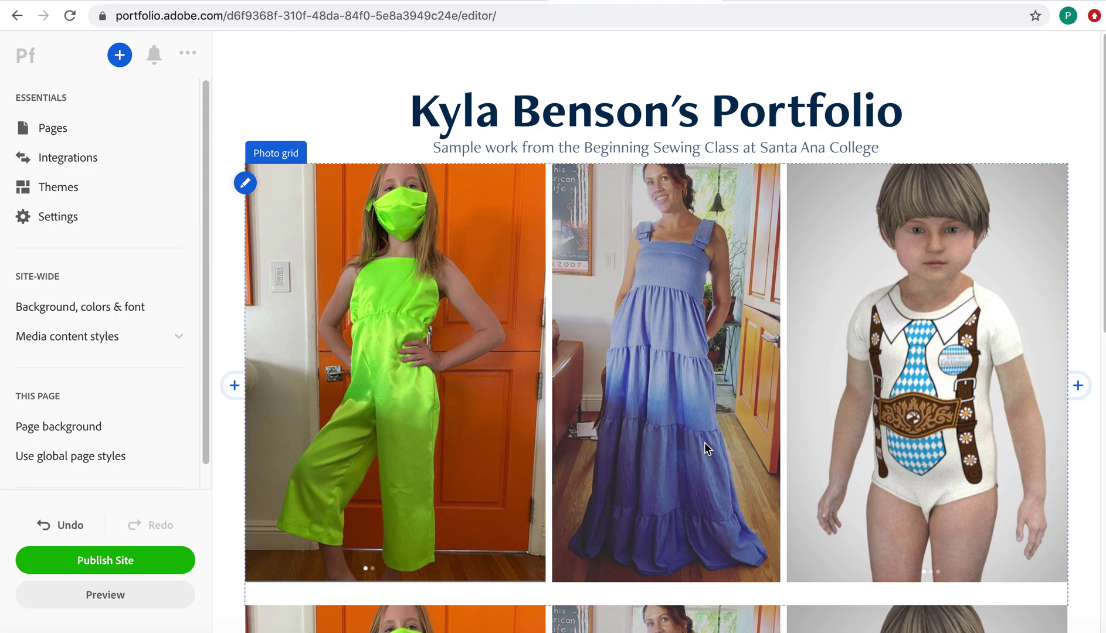
left_click(246, 184)
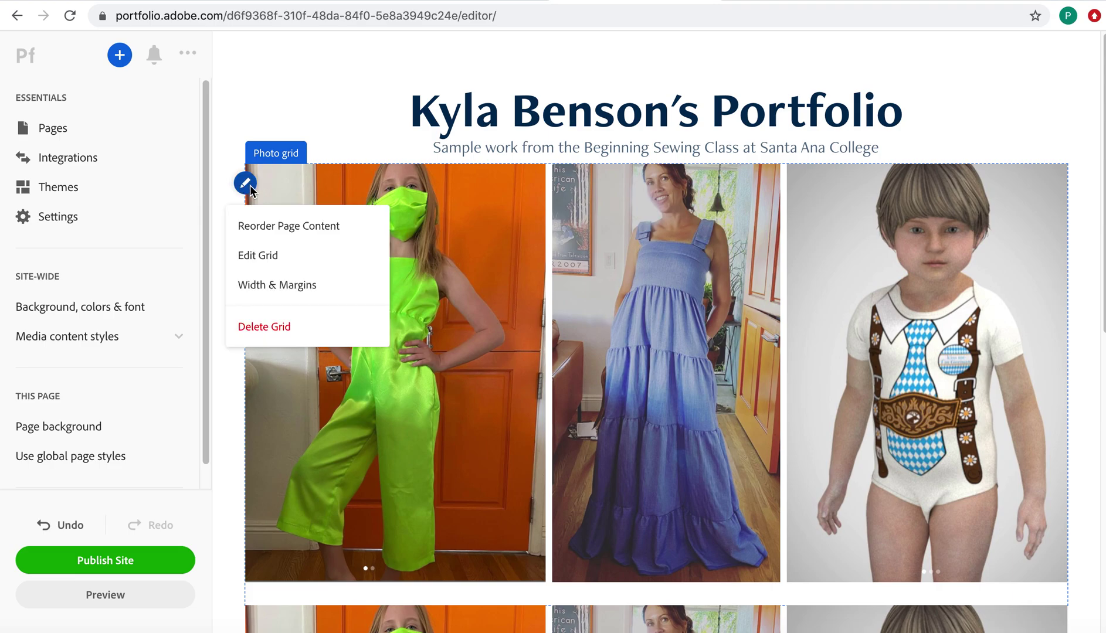
Move the onesie photo to second place and add three more screenshots, making six photos
left_click(275, 267)
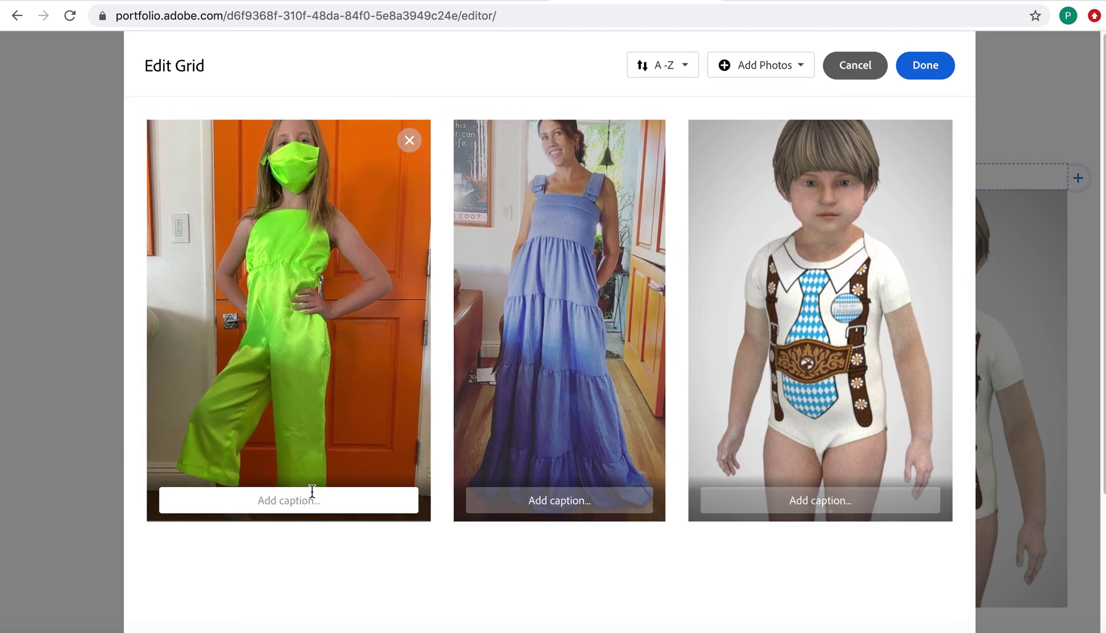
left_click_drag(840, 368, 553, 407)
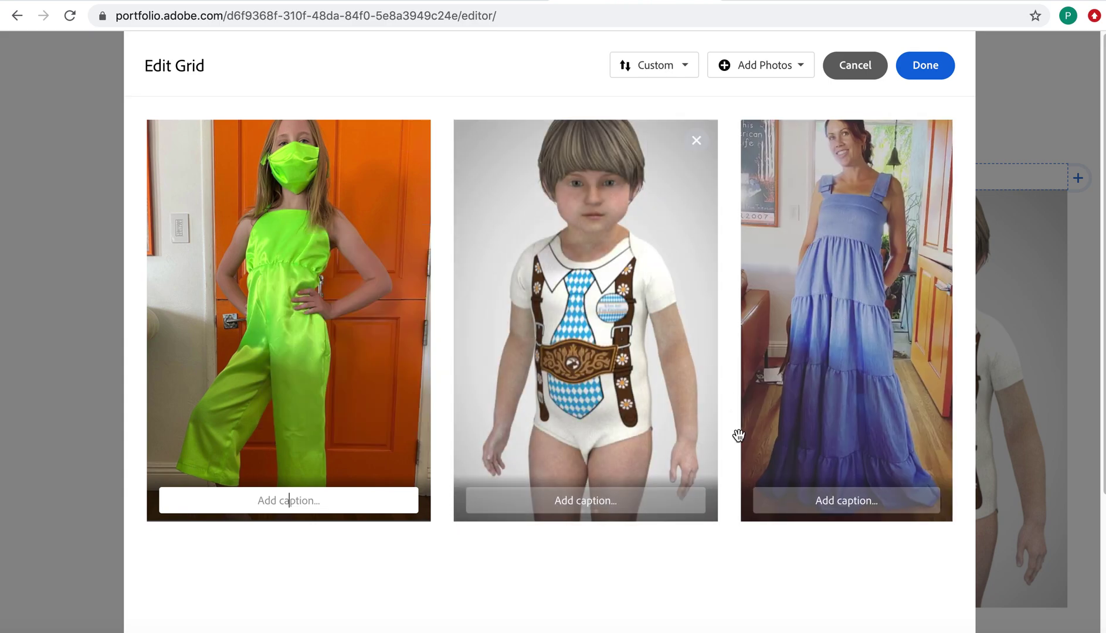
left_click(793, 68)
left_click(733, 100)
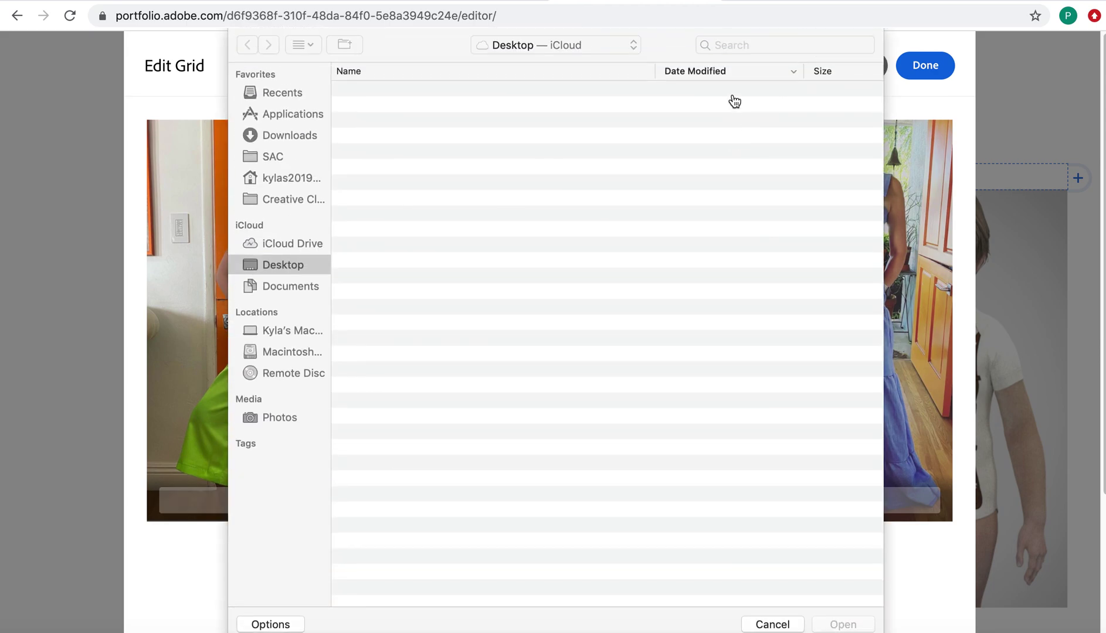
left_click(433, 94)
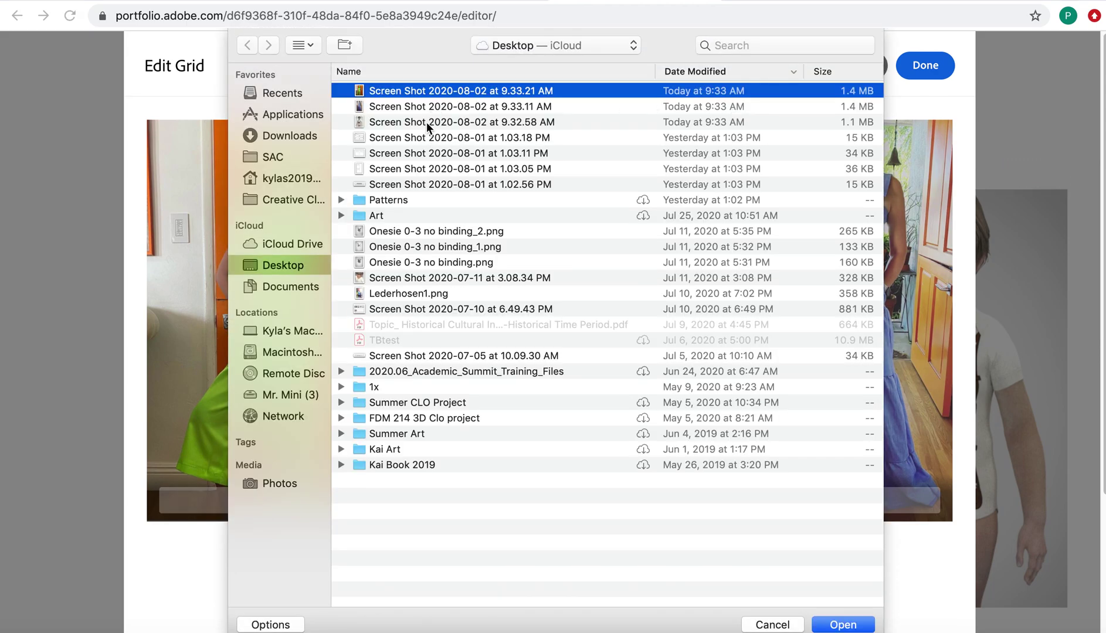
left_click(426, 122, "shift")
left_click(867, 625)
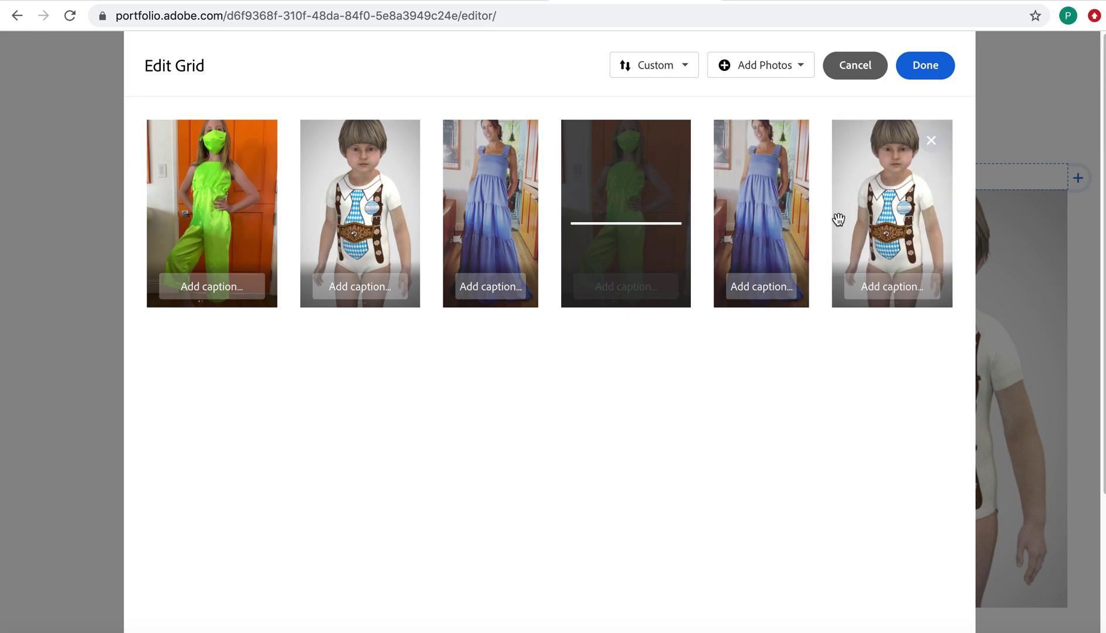
left_click(925, 66)
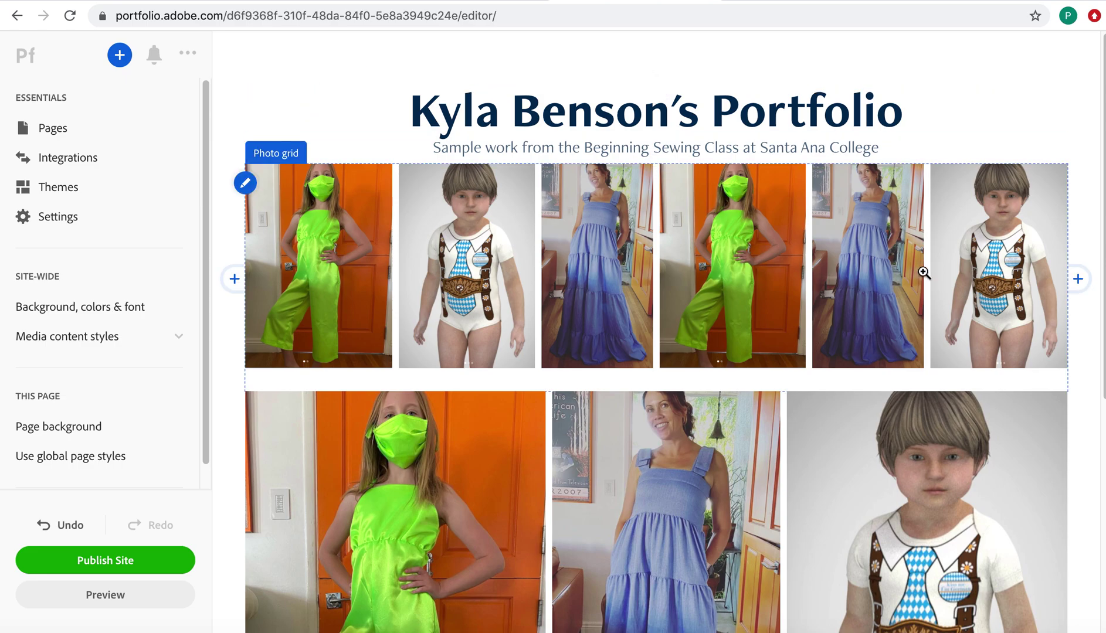
Preview the page showing the title, subtitle, six-photo grid and second grid
scroll(924, 272, "down", 5)
scroll(935, 261, "up", 5)
left_click(122, 594)
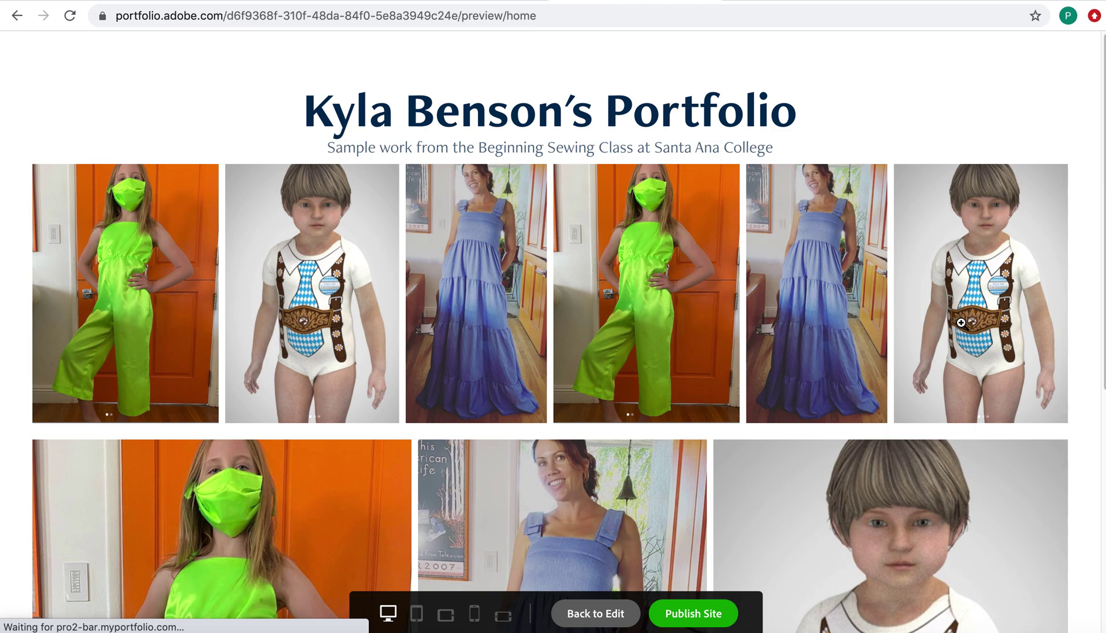
Browse the enlarged grid photos from the boy's bodysuit to the green jumpsuit, then publish the site
scroll(960, 323, "down", 7)
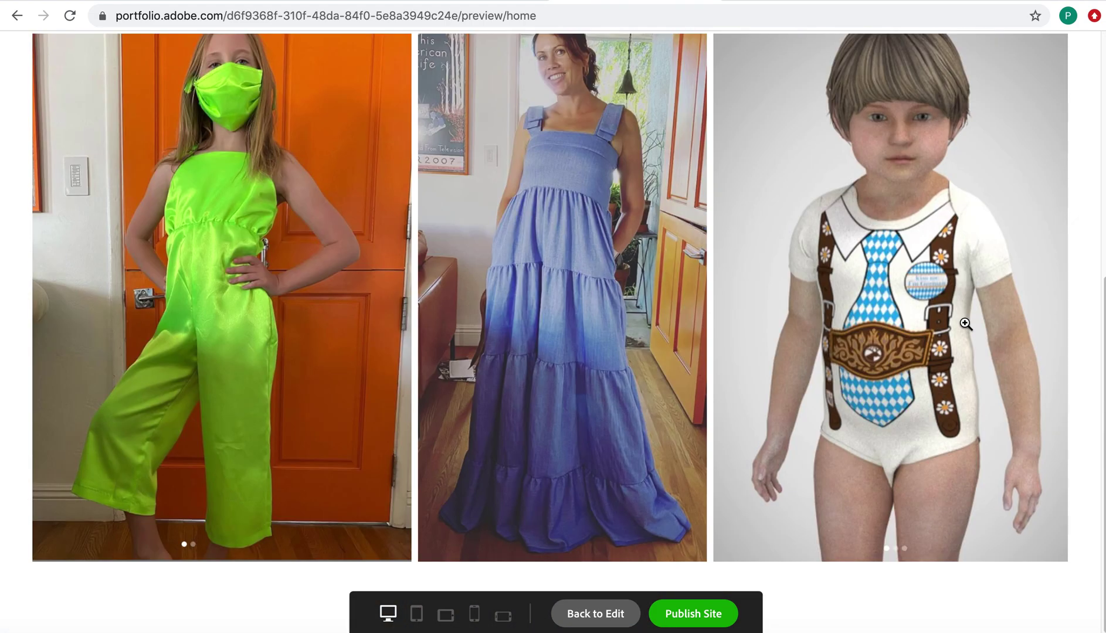
scroll(966, 325, "up", 7)
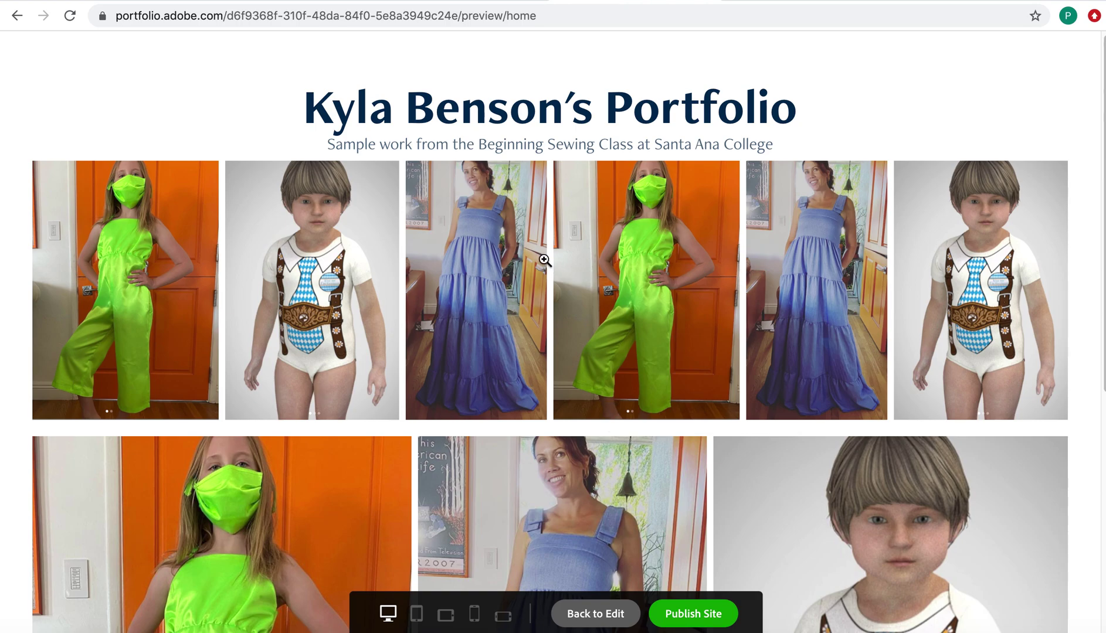
left_click(355, 305)
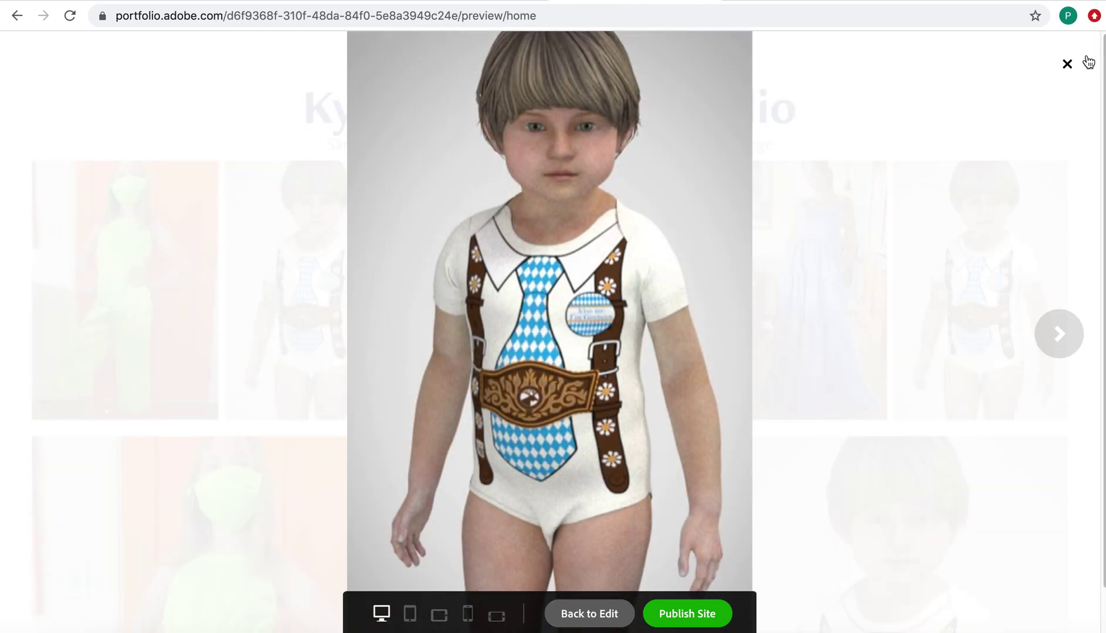
left_click(1067, 64)
left_click(979, 282)
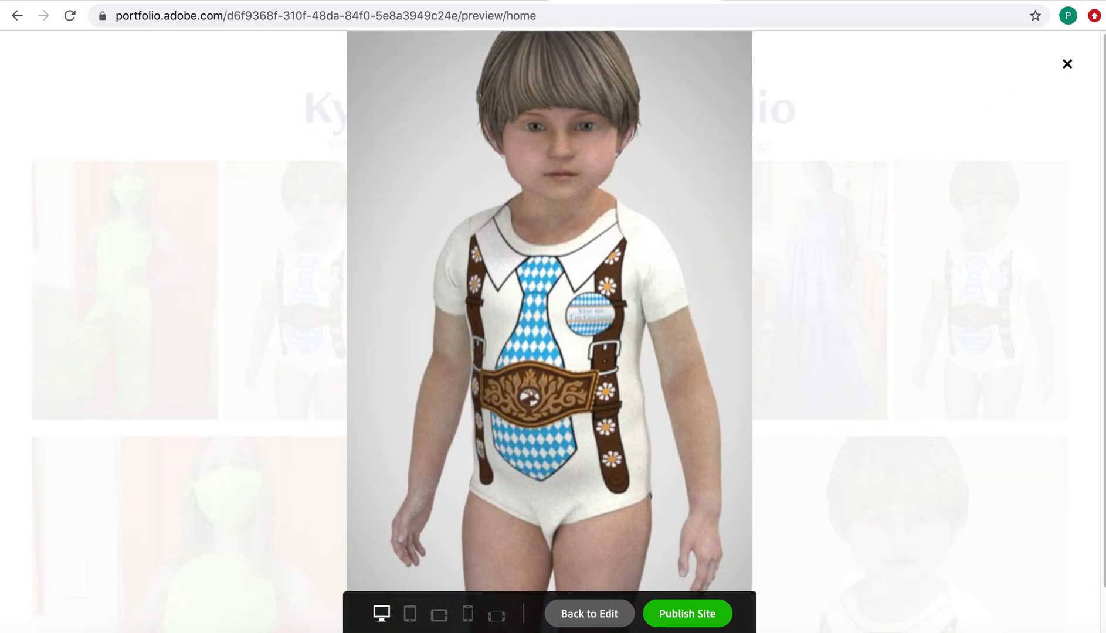
left_click(1068, 332)
left_click(1071, 339)
left_click(1071, 339)
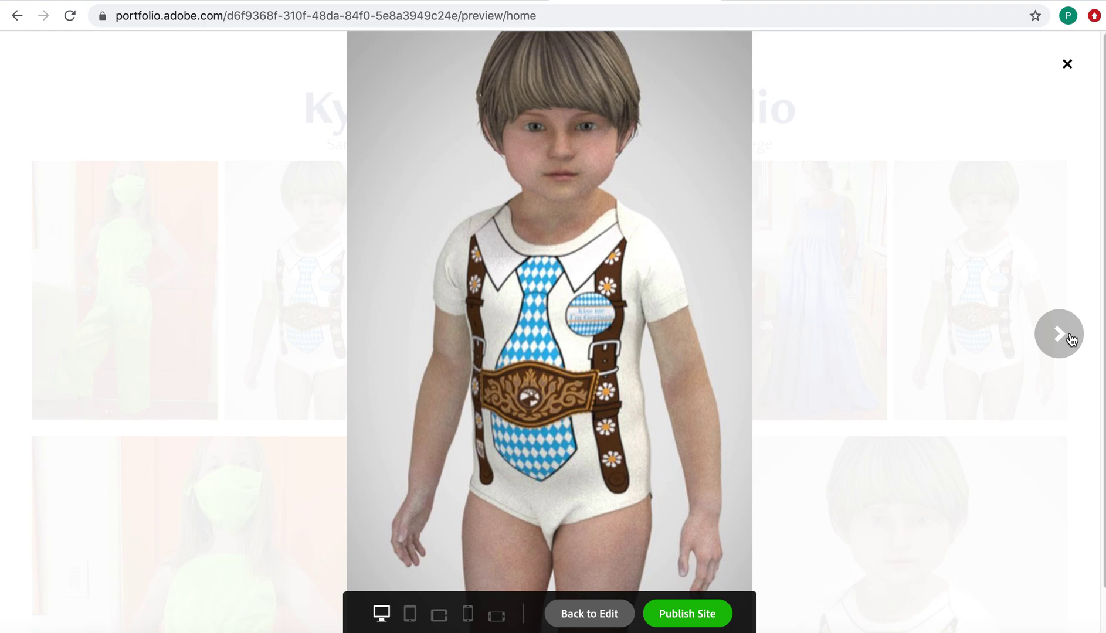
left_click(1071, 339)
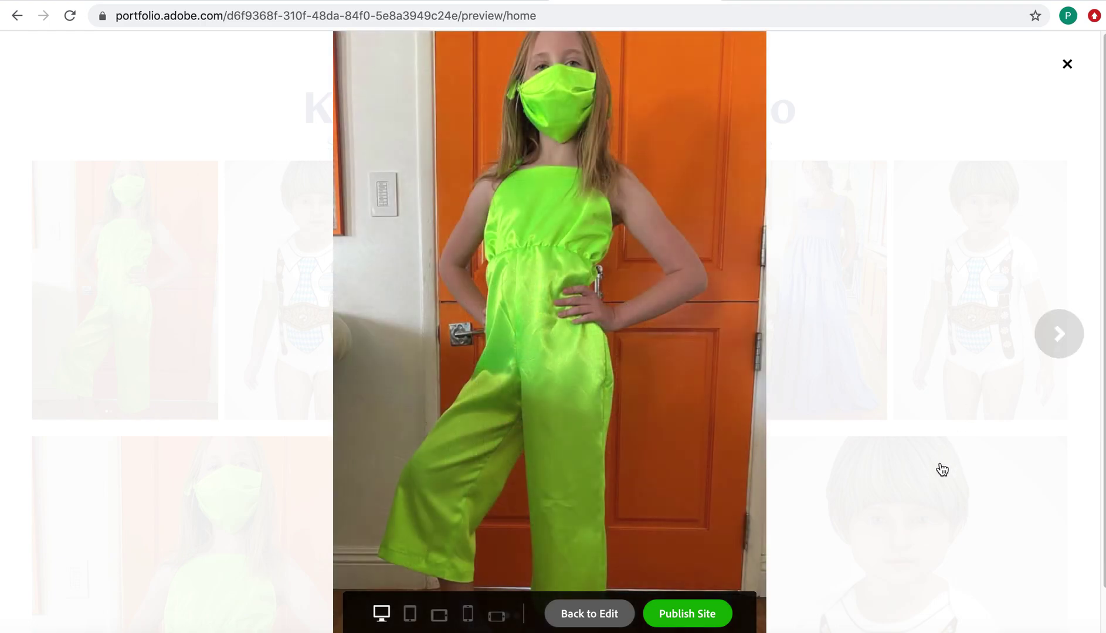
left_click(686, 616)
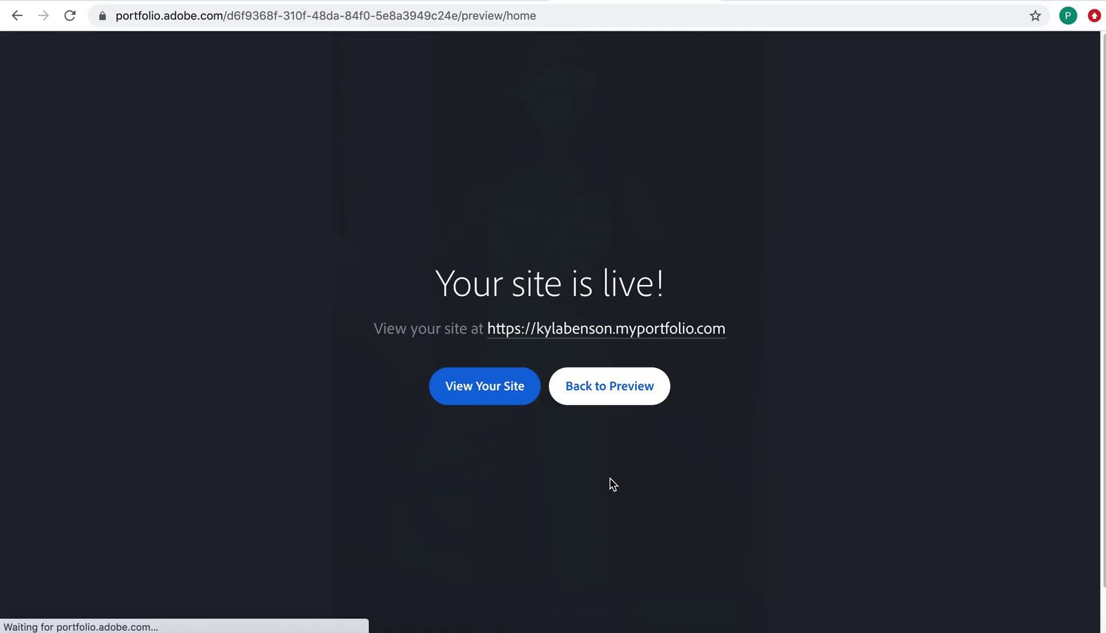
Choose View Your Site to load the live myportfolio.com address
left_click(485, 401)
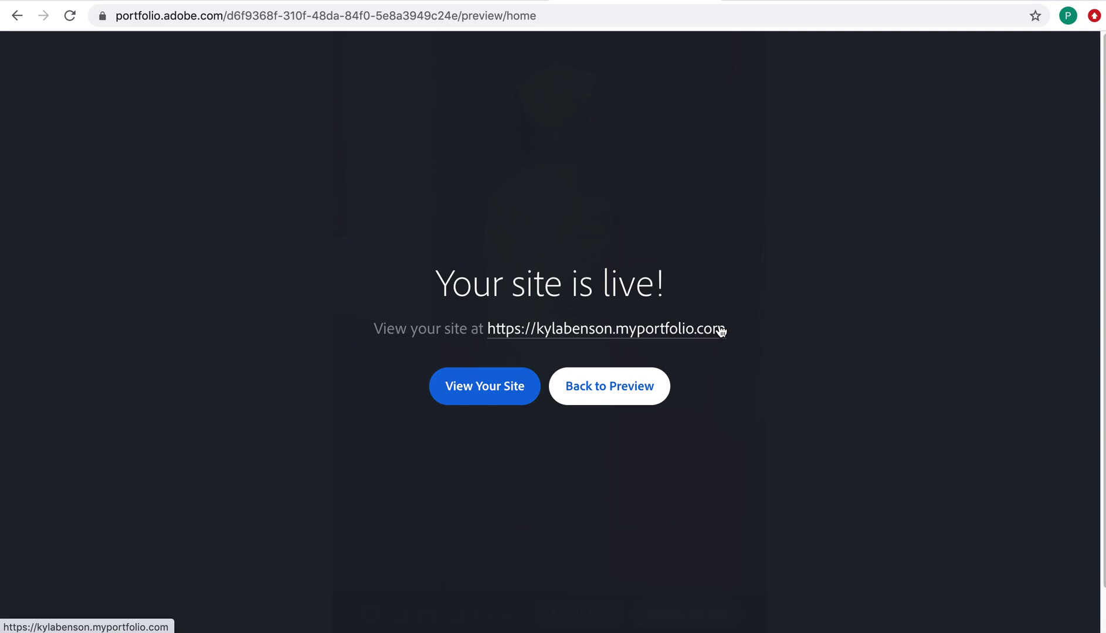
left_click(485, 386)
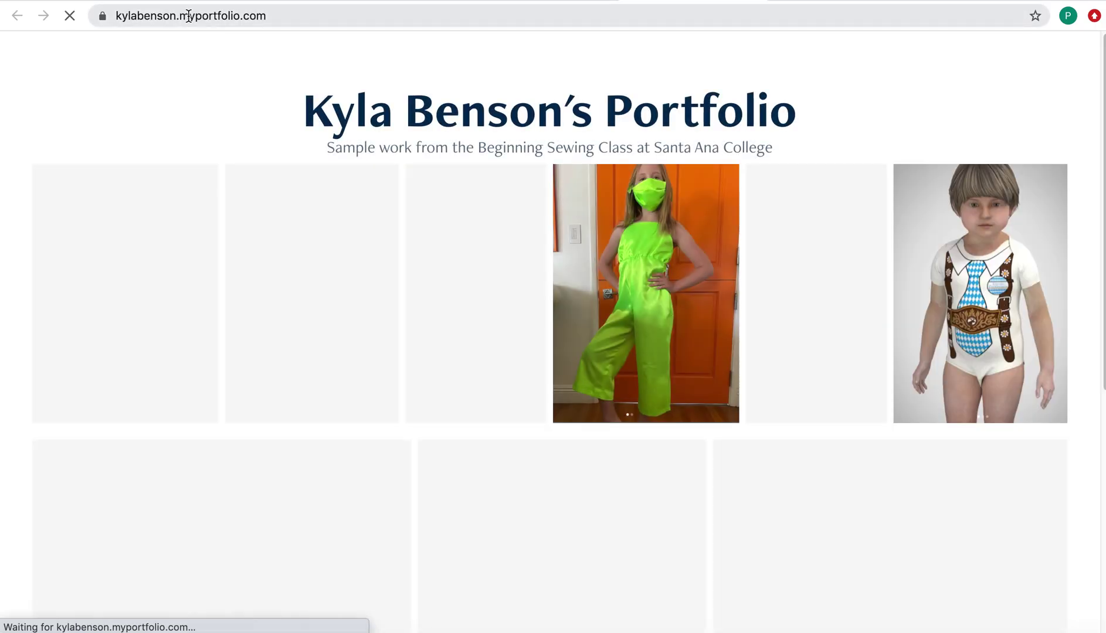
Select the live site's web address, then view the blue dress photo enlarged and close it
left_click(188, 15)
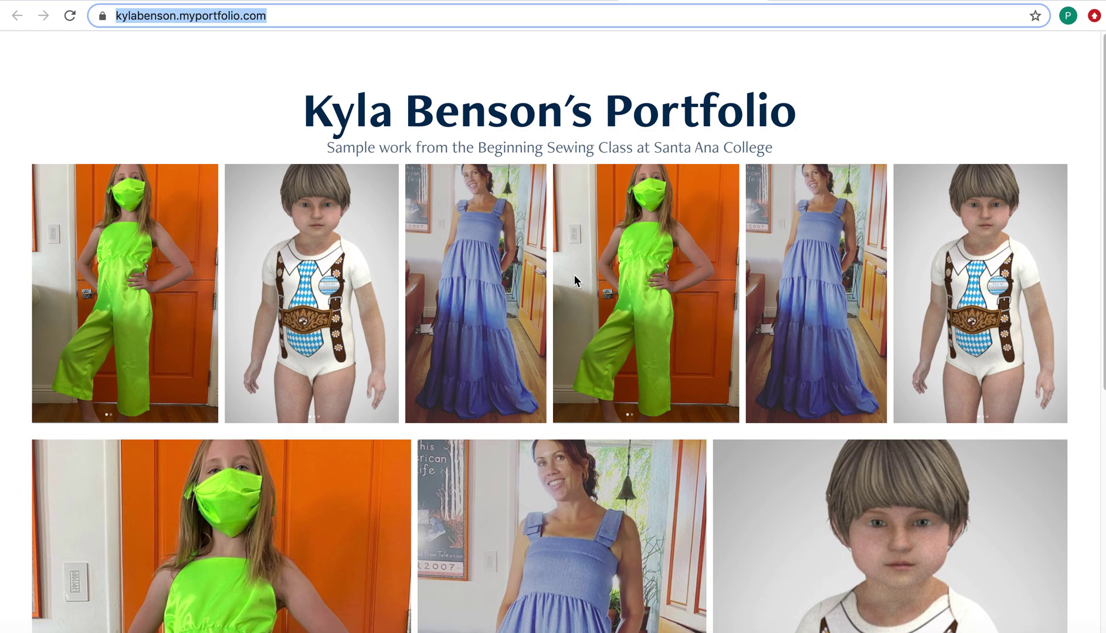
scroll(664, 257, "down", 7)
left_click(548, 290)
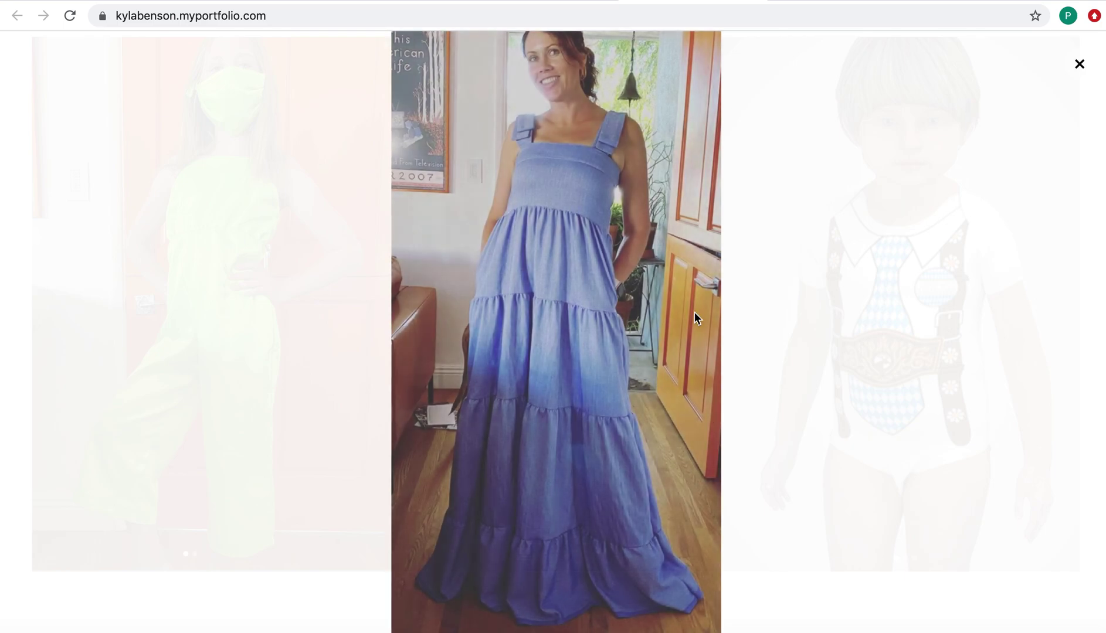
left_click(1080, 63)
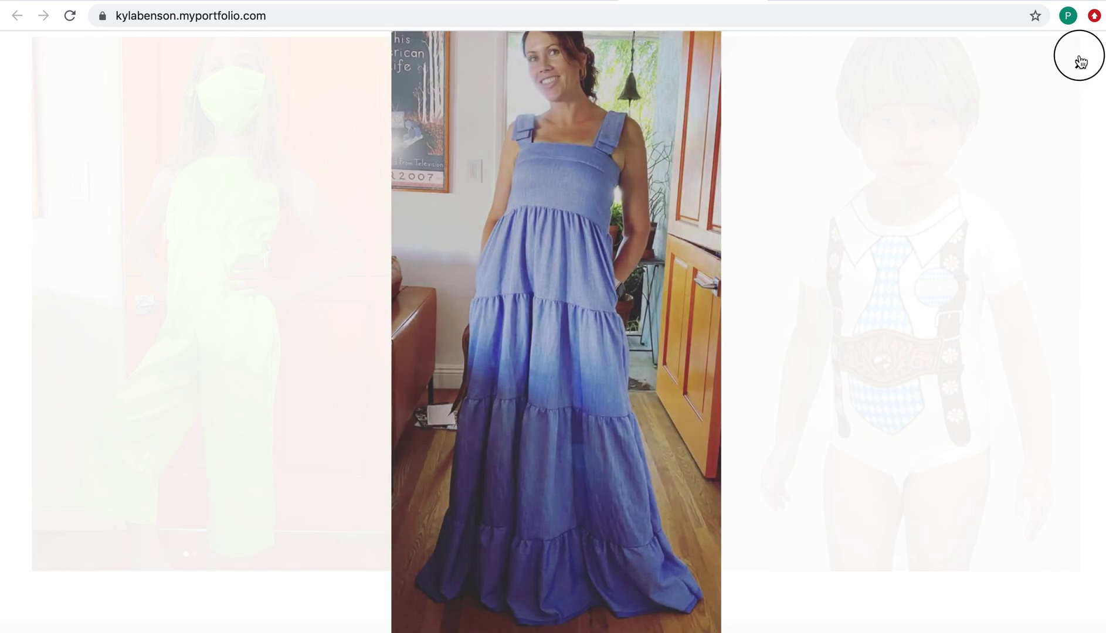
Scroll through the live page to check the title, subtitle, six-photo grid and three-photo grid
scroll(466, 272, "up", 7)
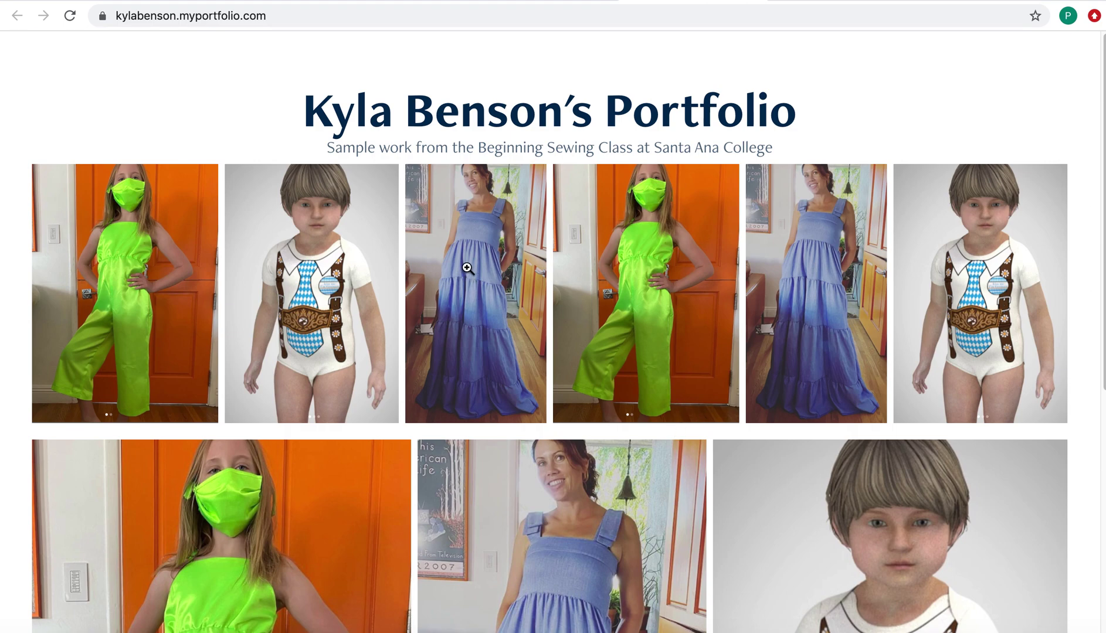
scroll(787, 337, "down", 7)
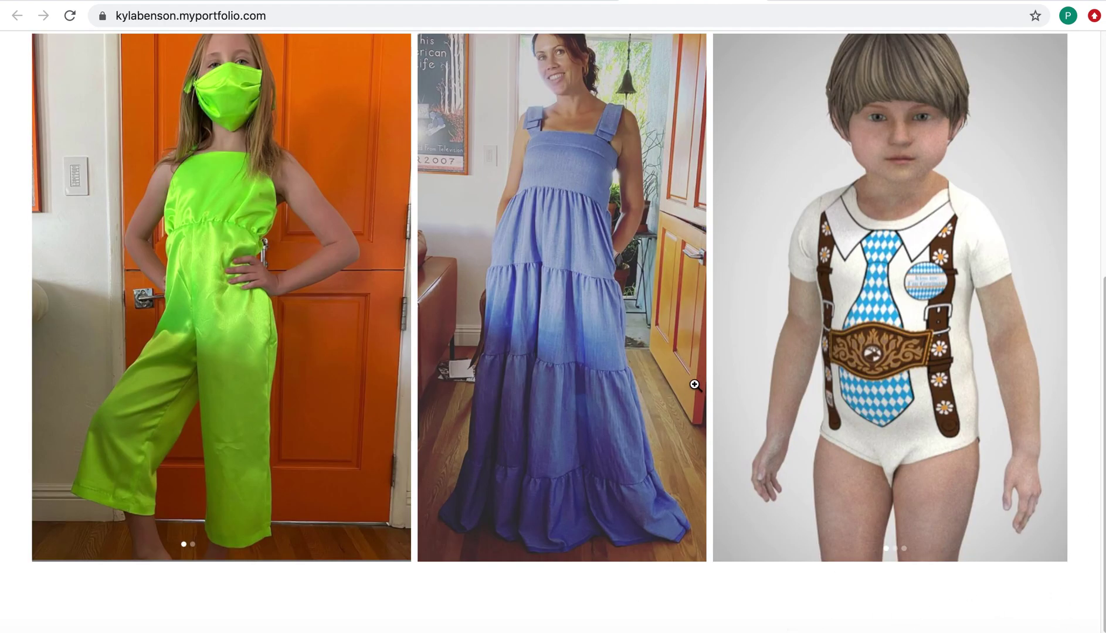
scroll(498, 387, "up", 7)
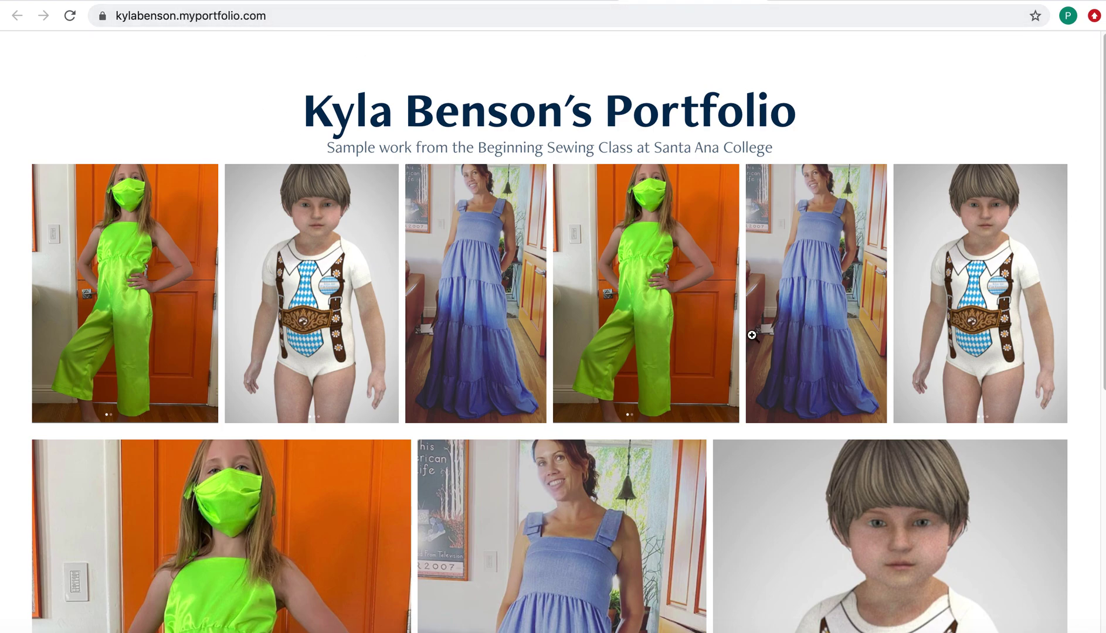
scroll(773, 315, "down", 4)
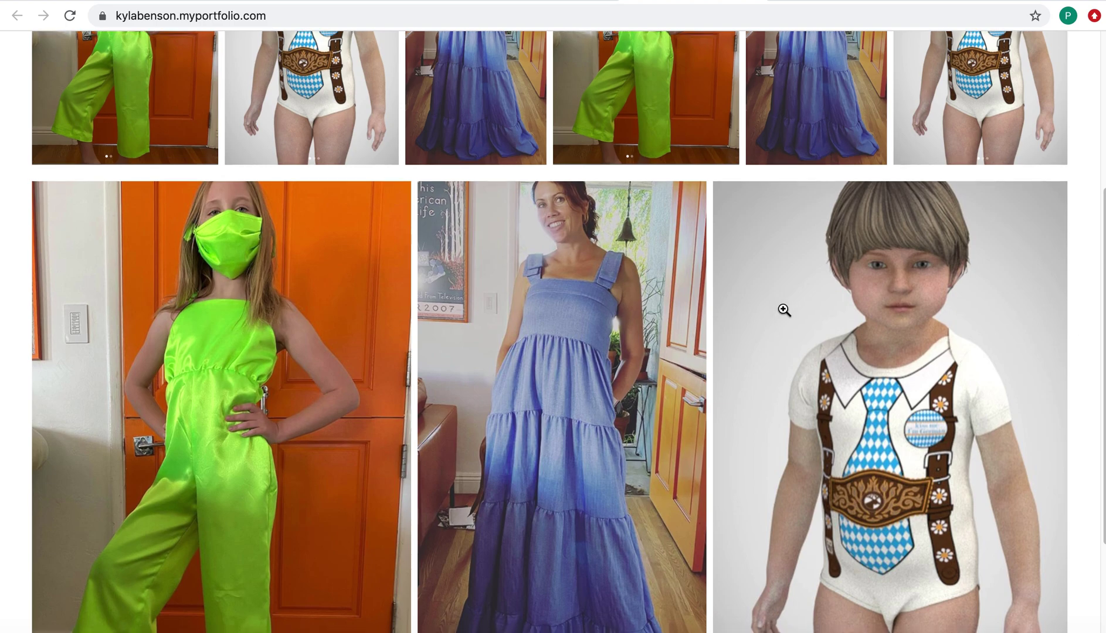
scroll(780, 312, "down", 3)
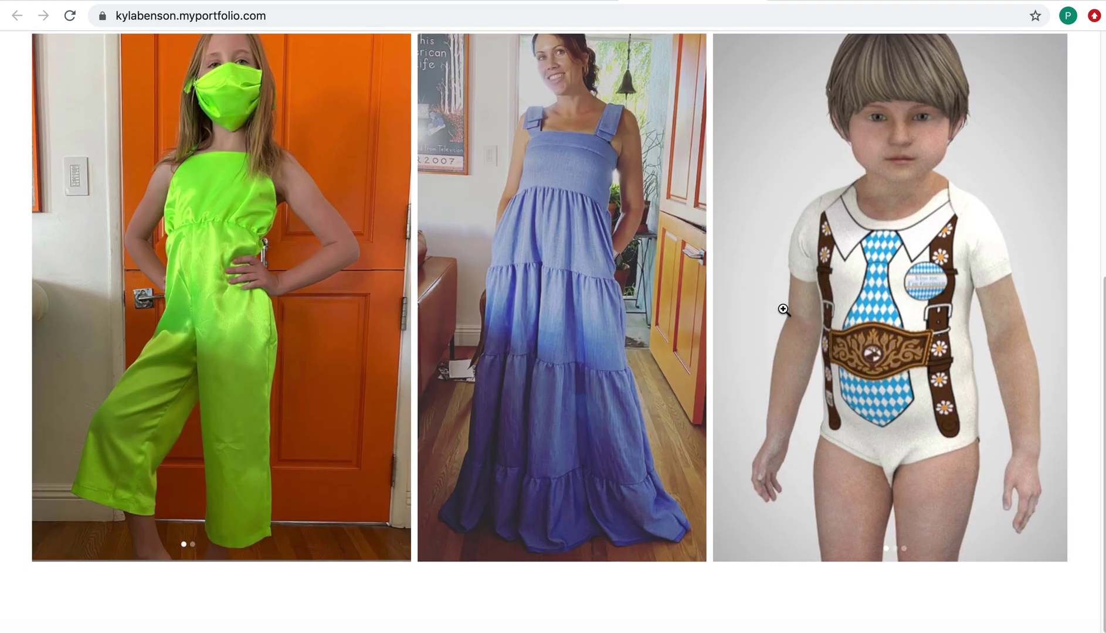
scroll(784, 309, "up", 1)
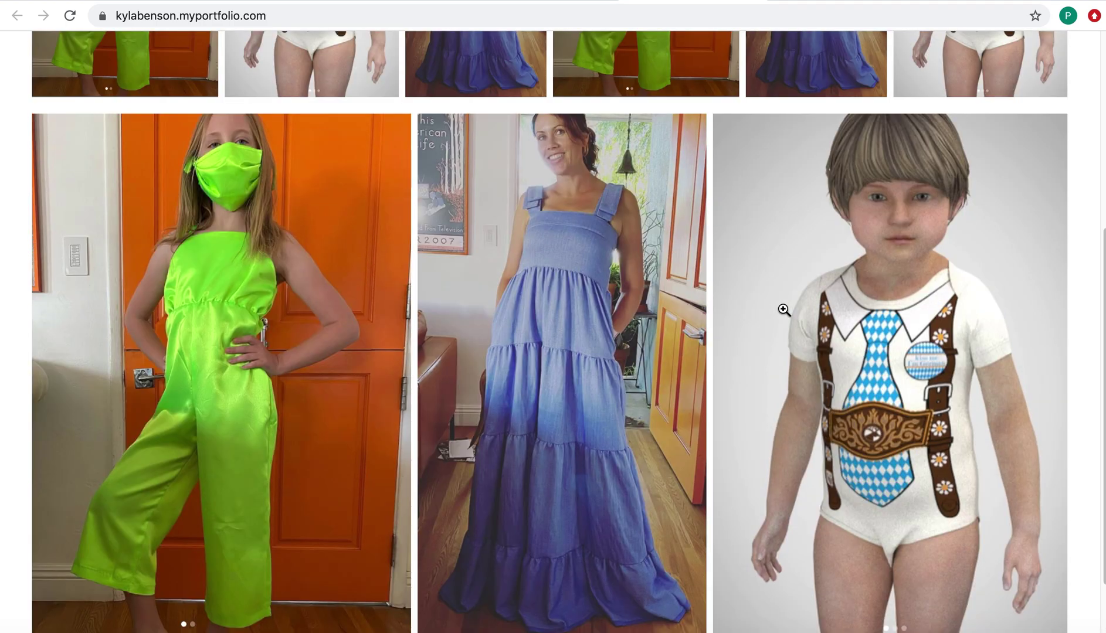
scroll(747, 309, "up", 5)
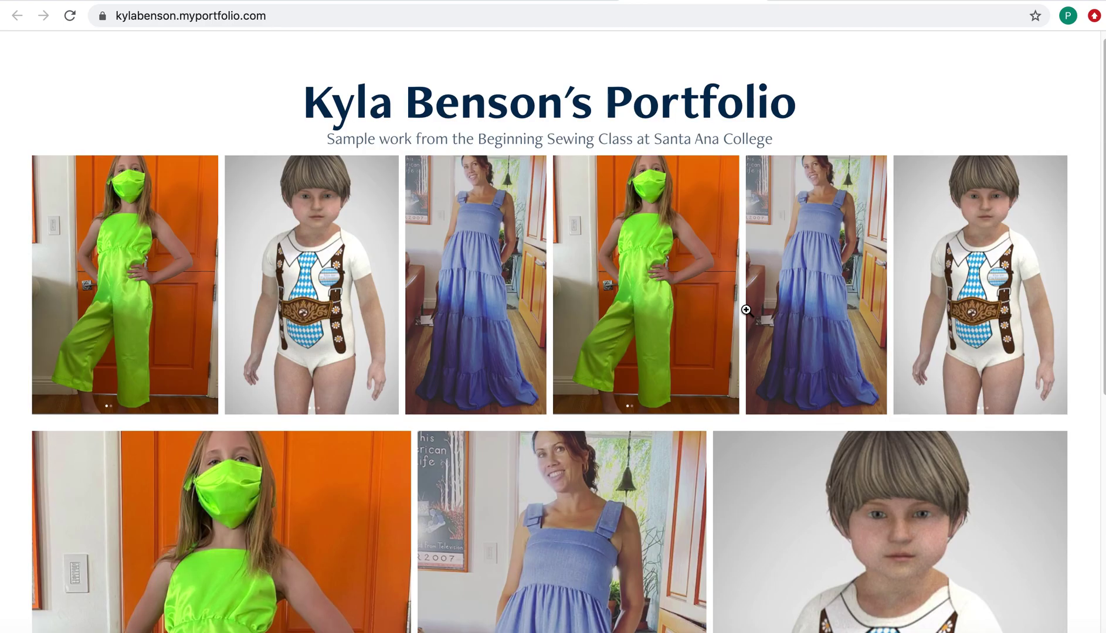